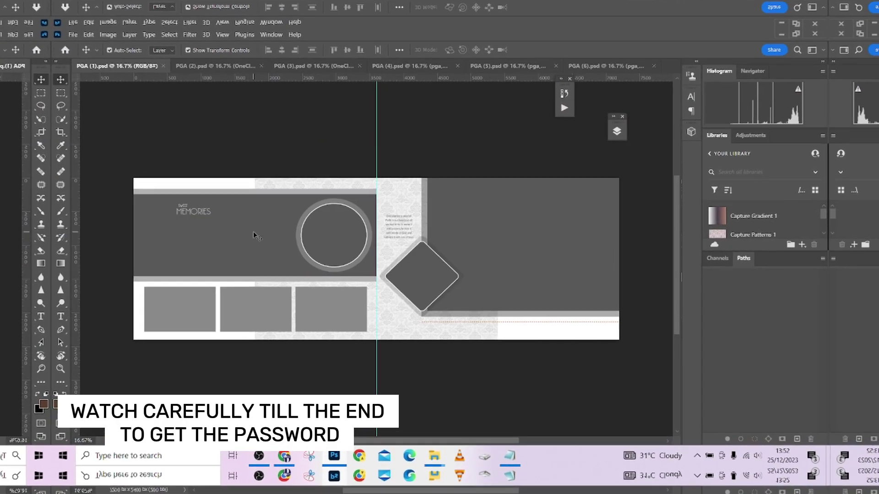
# - Select the large left photo frame in PGA (1).psd and locate its layer in the Layers panel
pyautogui.click(254, 234)
pyautogui.click(614, 116)
pyautogui.click(271, 35)
pyautogui.click(262, 234)
pyautogui.moveTo(681, 204); pyautogui.dragTo(694, 270)
# - Place low-angle-bride-groom-posing-outdoors (1) over the large left frame, scaled to its width
pyautogui.moveTo(434, 468)
pyautogui.click(323, 419)
pyautogui.moveTo(449, 98); pyautogui.dragTo(279, 256)
pyautogui.moveTo(283, 279); pyautogui.dragTo(147, 251)
pyautogui.click(562, 31)
# - Clip the placed couple photo to the large left frame's OneClick layer and adjust its size and position
pyautogui.rightClick(621, 314)
pyautogui.click(661, 281)
pyautogui.moveTo(223, 244); pyautogui.dragTo(223, 285)
pyautogui.moveTo(372, 361); pyautogui.dragTo(381, 367)
pyautogui.moveTo(202, 220)
pyautogui.mouseDown()
pyautogui.moveTo(180, 213)
pyautogui.moveTo(190, 220)
pyautogui.mouseUp()
pyautogui.click(564, 28)
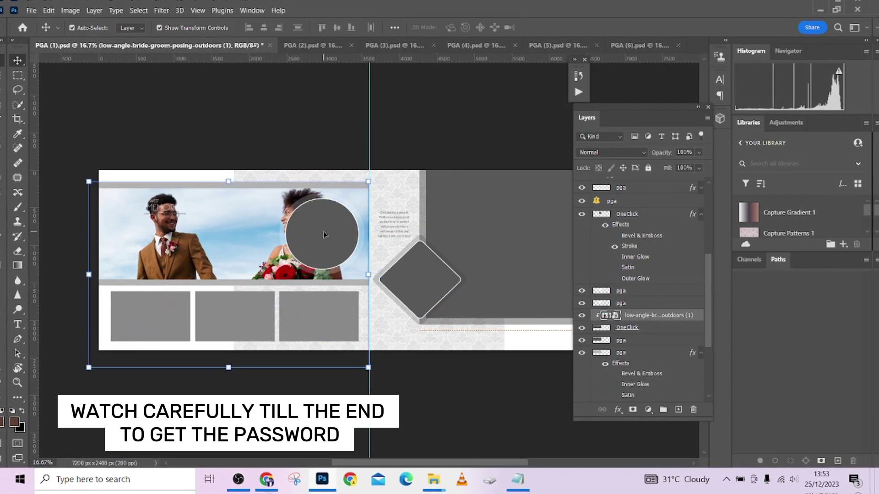
# - Undo the accidental move and delete the couple photo from the large left frame
pyautogui.moveTo(336, 243); pyautogui.dragTo(321, 247)
pyautogui.hotkey('ctrl', 'z')
pyautogui.click(274, 238)
pyautogui.press('Delete')
# - Place medium-shot-bride-groom-posing-outdoors over the large left frame, fit it, and clip it to the frame
pyautogui.click(323, 419)
pyautogui.moveTo(772, 96); pyautogui.dragTo(322, 480)
pyautogui.moveTo(321, 481); pyautogui.dragTo(179, 264)
pyautogui.moveTo(363, 178); pyautogui.dragTo(373, 172)
pyautogui.moveTo(201, 220); pyautogui.dragTo(195, 216)
pyautogui.click(566, 26)
pyautogui.rightClick(641, 316)
pyautogui.click(663, 281)
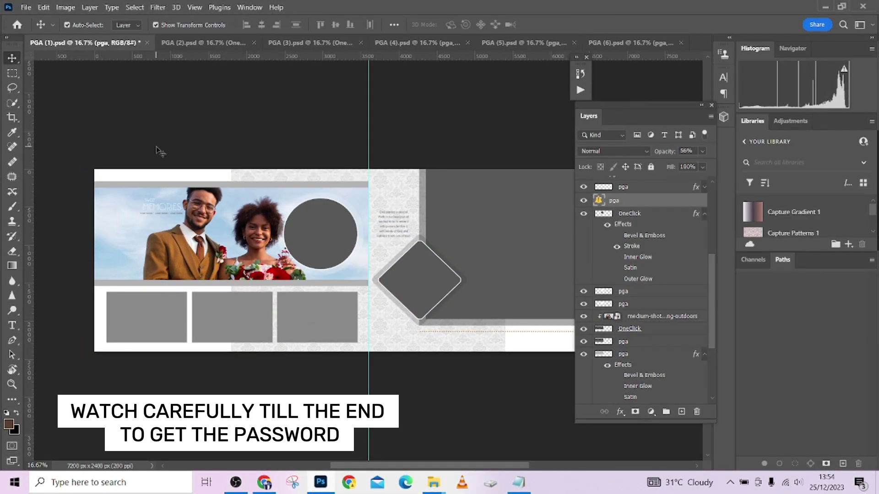
# - Move the Layers panel aside and open the character settings
pyautogui.moveTo(641, 105); pyautogui.dragTo(678, 131)
pyautogui.click(723, 77)
pyautogui.click(544, 234)
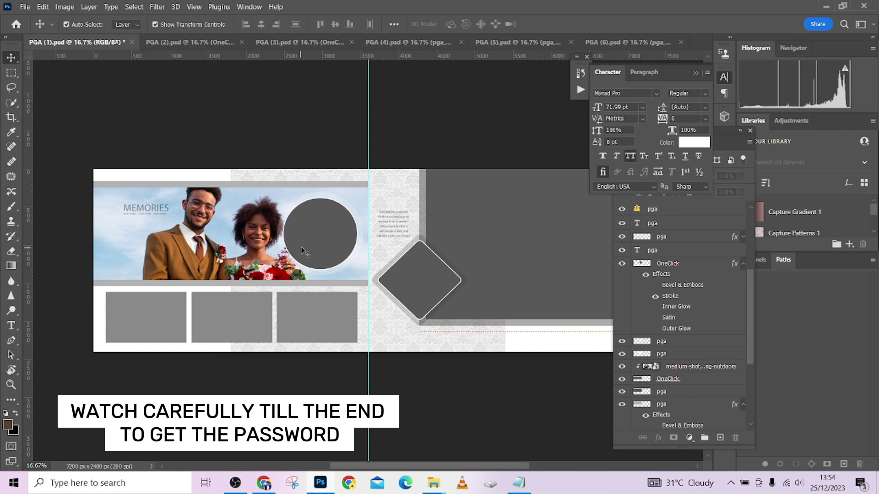
# - Place the cropped engagement-ring hands photo in the circular frame
pyautogui.hotkey('alt', 'Tab')
pyautogui.moveTo(196, 89); pyautogui.dragTo(313, 235)
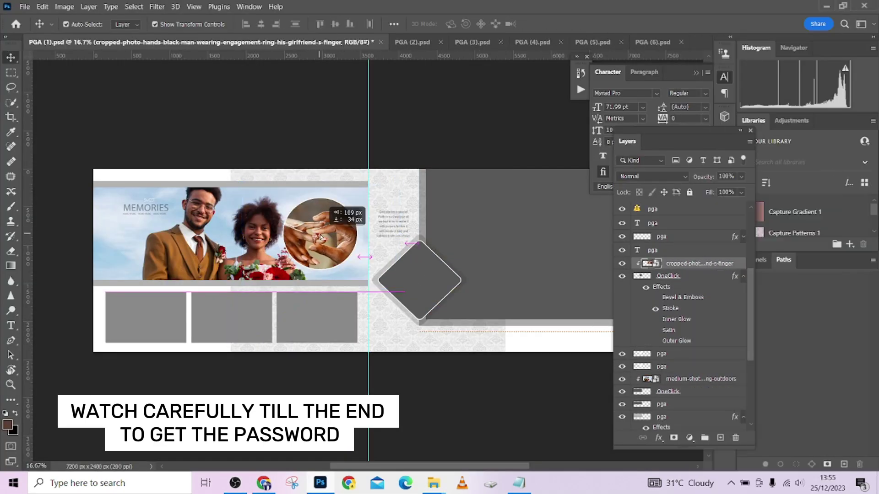
# - Place front-view-groom-bride-posing-nature over the first small frame and clip it to that frame
pyautogui.click(434, 483)
pyautogui.moveTo(259, 87); pyautogui.dragTo(292, 256)
pyautogui.moveTo(361, 256); pyautogui.dragTo(162, 274)
pyautogui.press('Return')
pyautogui.rightClick(677, 207)
pyautogui.click(712, 281)
# - Reposition and resize the clipped groom and bride portrait within the first small frame
pyautogui.moveTo(161, 306); pyautogui.dragTo(137, 407)
pyautogui.hotkey('ctrl', '-')
pyautogui.moveTo(247, 417); pyautogui.dragTo(241, 395)
pyautogui.click(567, 24)
# - Place medium-shot-bride-posing-outdoors in the spread and clip it to the second small frame's layer
pyautogui.click(434, 483)
pyautogui.moveTo(840, 89); pyautogui.dragTo(330, 313)
pyautogui.click(567, 24)
pyautogui.scroll(3, 691, 238)
pyautogui.moveTo(681, 282); pyautogui.dragTo(681, 263)
pyautogui.rightClick(680, 268)
pyautogui.click(714, 342)
# - Move the bride photo onto the second small frame and scale it to fit
pyautogui.moveTo(433, 245); pyautogui.dragTo(327, 298)
pyautogui.moveTo(283, 341); pyautogui.dragTo(284, 310)
pyautogui.click(566, 24)
# - Place low-angle-friends-celebrating-with-drinks over the third small frame and scale it down to cover the frame
pyautogui.click(329, 311)
pyautogui.click(433, 483)
pyautogui.moveTo(579, 89); pyautogui.dragTo(329, 305)
pyautogui.moveTo(361, 270); pyautogui.dragTo(338, 290)
pyautogui.moveTo(447, 214); pyautogui.dragTo(332, 288)
pyautogui.moveTo(288, 319); pyautogui.dragTo(332, 307)
pyautogui.click(567, 25)
# - Clip the celebrating friends photo to the third small frame and fine-tune its fit
pyautogui.rightClick(689, 259)
pyautogui.click(718, 339)
pyautogui.moveTo(287, 276); pyautogui.dragTo(300, 284)
pyautogui.click(567, 26)
# - Place medium-shot-bride-groom-posing-outdoors (1) over the large right frame and clip it to that frame
pyautogui.click(497, 249)
pyautogui.click(434, 482)
pyautogui.moveTo(666, 117); pyautogui.dragTo(518, 261)
pyautogui.moveTo(389, 261); pyautogui.dragTo(510, 262)
pyautogui.click(565, 26)
pyautogui.moveTo(747, 337); pyautogui.dragTo(747, 366)
pyautogui.rightClick(687, 345)
pyautogui.click(718, 340)
# - Try medium-shot-bride-groom-posing-outdoors (2) as a clipped photo in the diamond frame, then delete it
pyautogui.click(403, 275)
pyautogui.click(434, 481)
pyautogui.moveTo(703, 94); pyautogui.dragTo(448, 251)
pyautogui.moveTo(526, 182); pyautogui.dragTo(411, 278)
pyautogui.click(561, 32)
pyautogui.rightClick(687, 209)
pyautogui.click(718, 340)
pyautogui.press('Delete')
# - Place medium-shot-bride-groom-posing-outdoors over the diamond frame, scale it to fit, and clip it to the frame
pyautogui.click(433, 473)
pyautogui.moveTo(752, 98); pyautogui.dragTo(498, 151)
pyautogui.moveTo(469, 197); pyautogui.dragTo(394, 246)
pyautogui.moveTo(362, 270); pyautogui.dragTo(449, 246)
pyautogui.click(556, 41)
pyautogui.rightClick(682, 211)
pyautogui.click(719, 340)
pyautogui.click(552, 46)
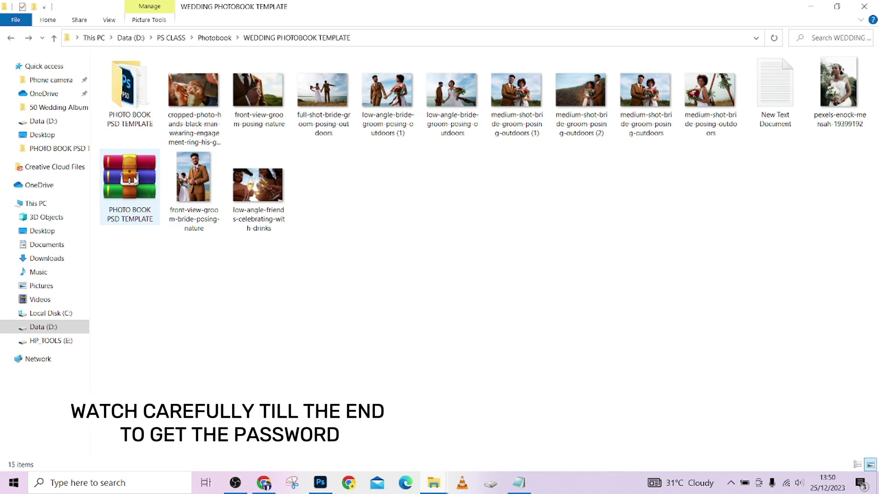
# - Open PGA (1).psd from the PHOTO BOOK PSD TEMPLATE folder and select its large left photo frame
pyautogui.click(129, 191)
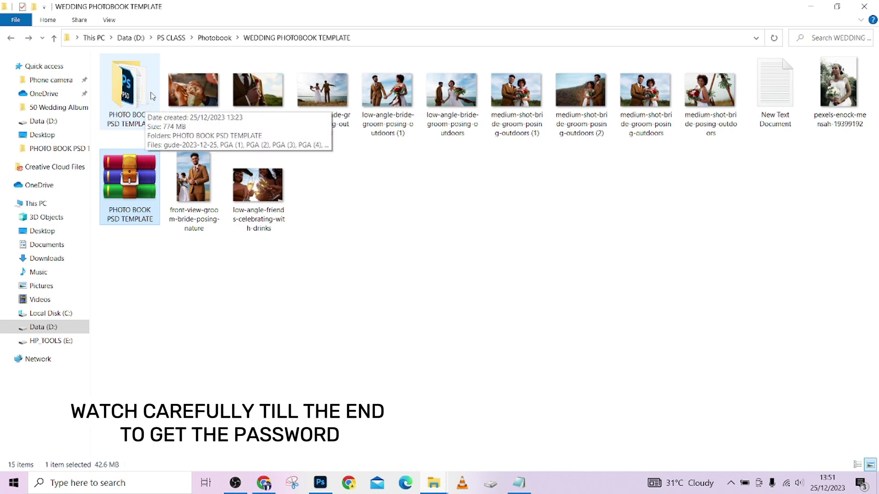
pyautogui.click(125, 96)
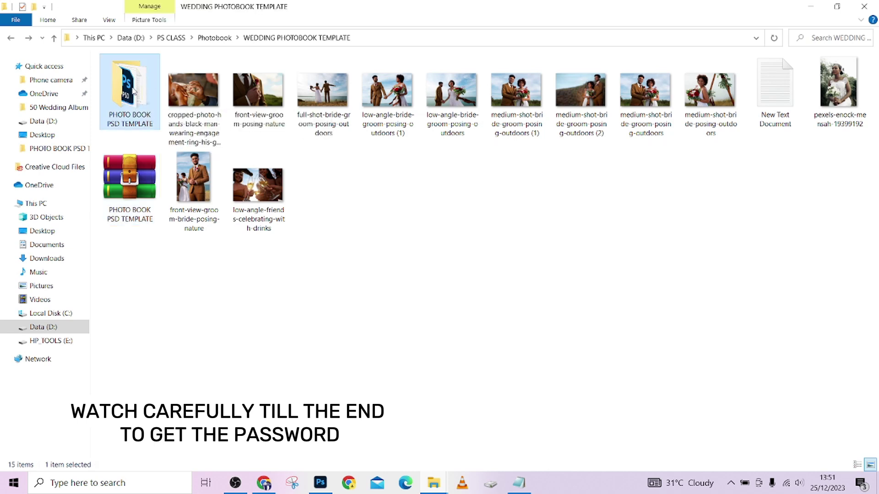
pyautogui.doubleClick(134, 91)
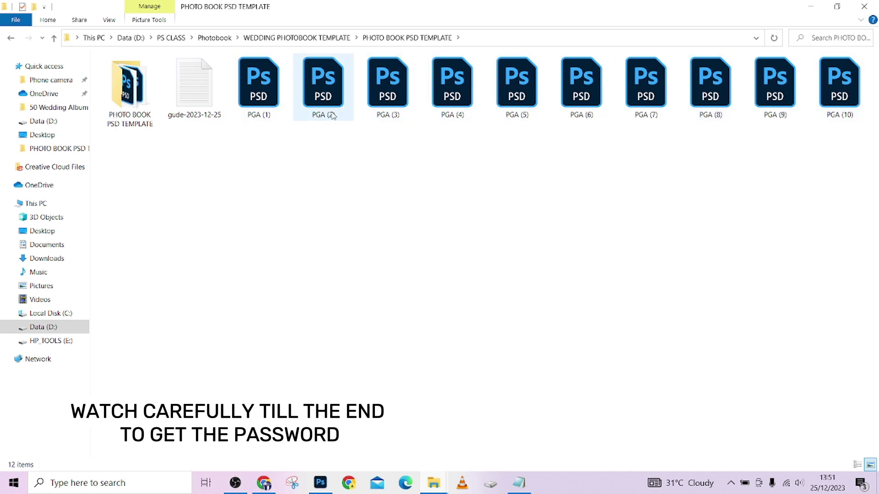
pyautogui.doubleClick(271, 101)
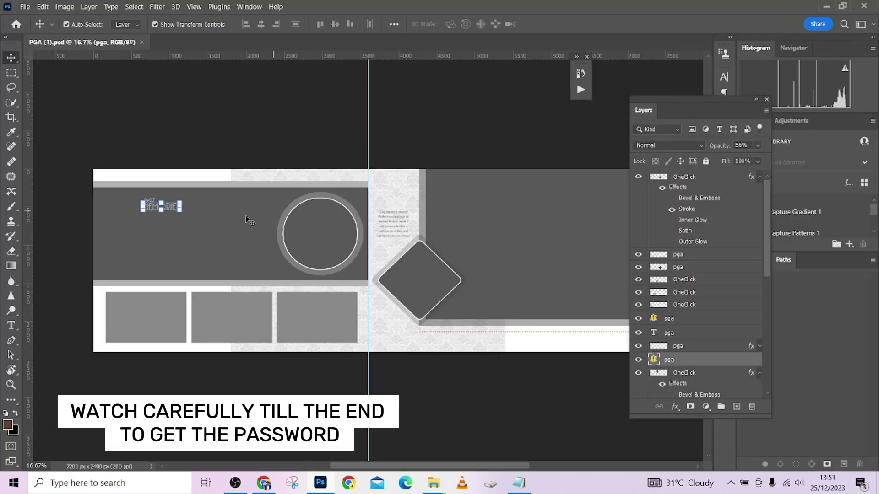
pyautogui.click(224, 225)
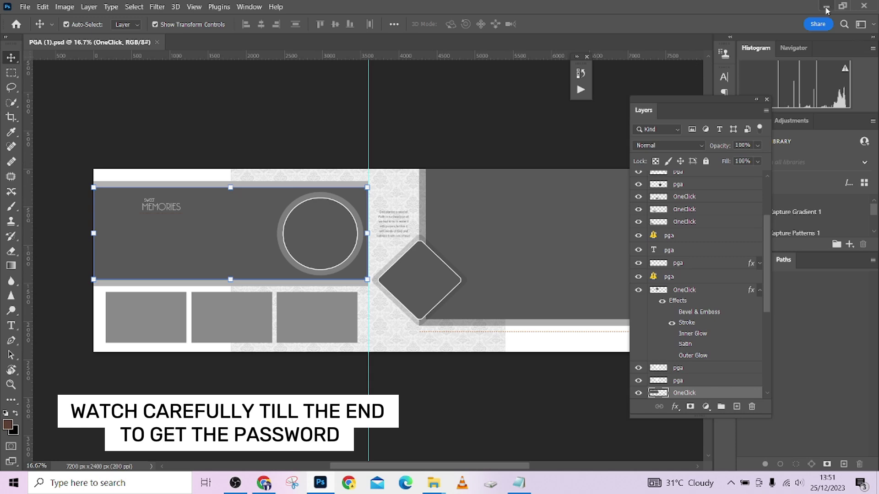
# - Open PGA (2).psd from the template folder and check its inset and large right photo frames
pyautogui.click(826, 8)
pyautogui.click(321, 85)
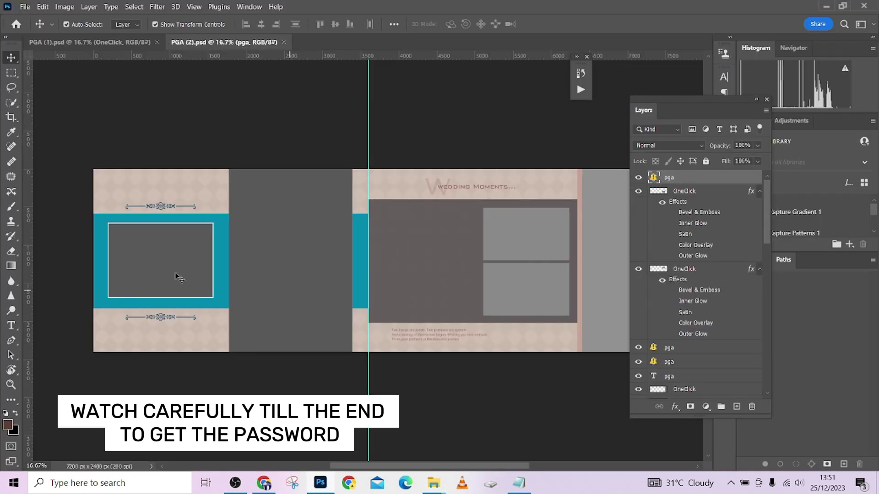
pyautogui.click(178, 278)
pyautogui.click(435, 251)
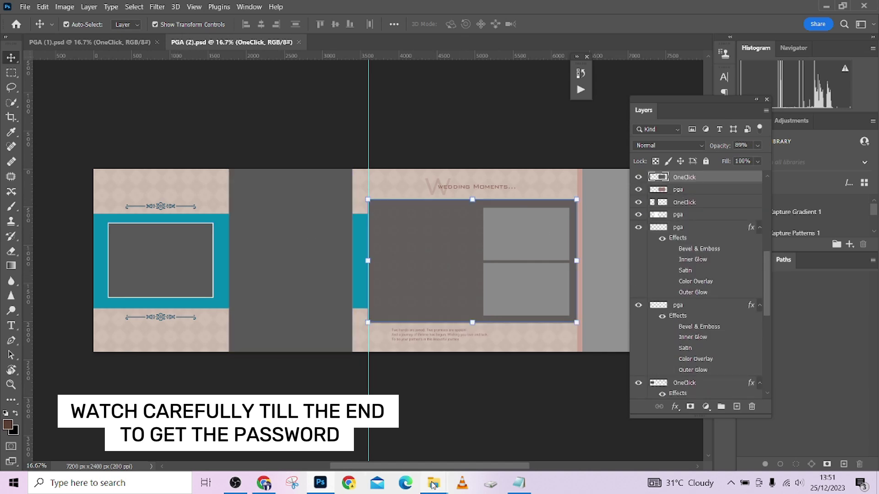
# - Open PGA (3).psd from the template folder and check its rectangular and circular photo frames one by one
pyautogui.click(827, 7)
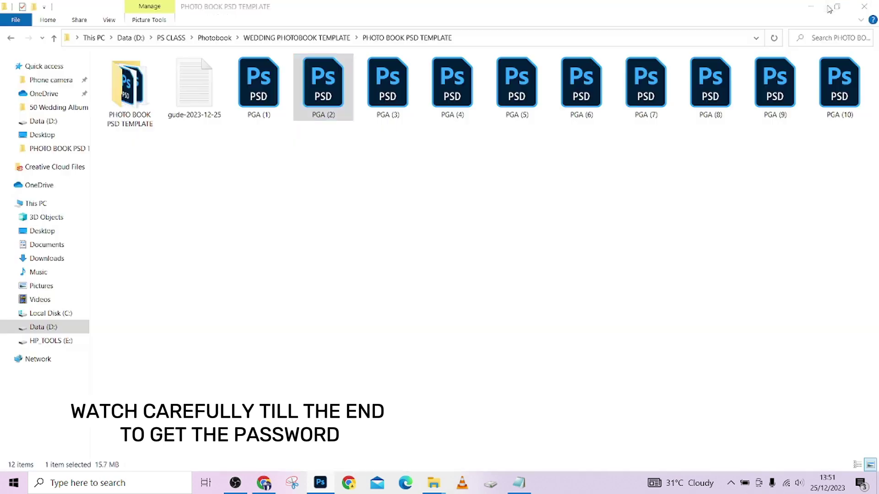
pyautogui.doubleClick(404, 91)
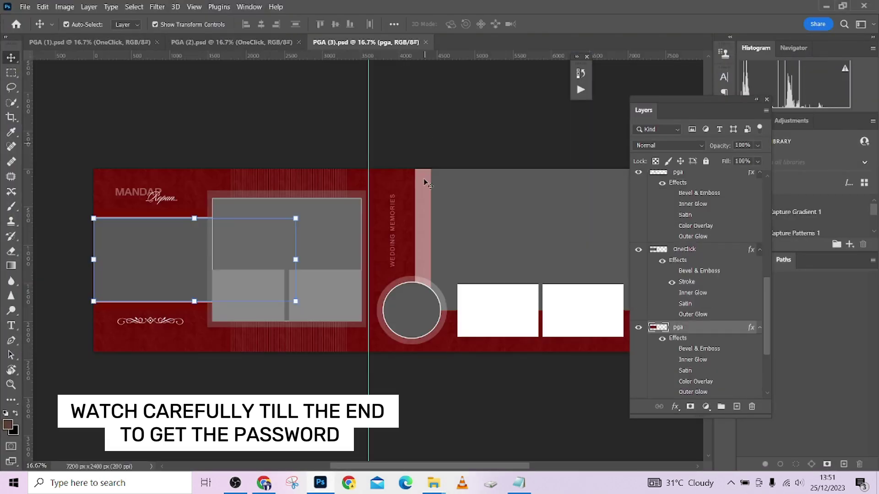
pyautogui.click(327, 212)
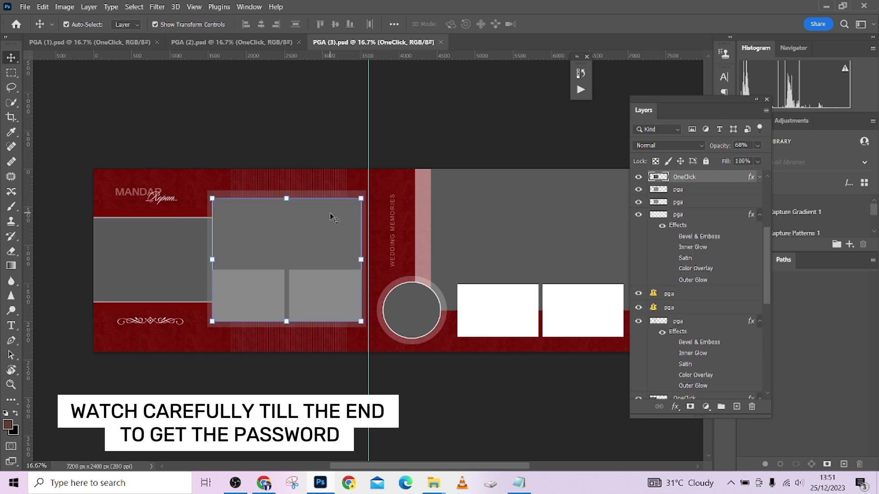
pyautogui.click(404, 322)
pyautogui.click(507, 320)
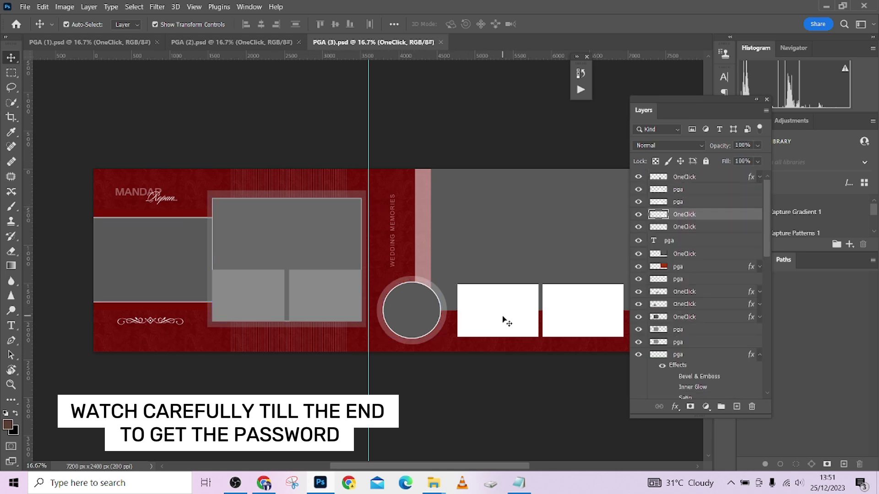
pyautogui.click(590, 306)
pyautogui.click(574, 215)
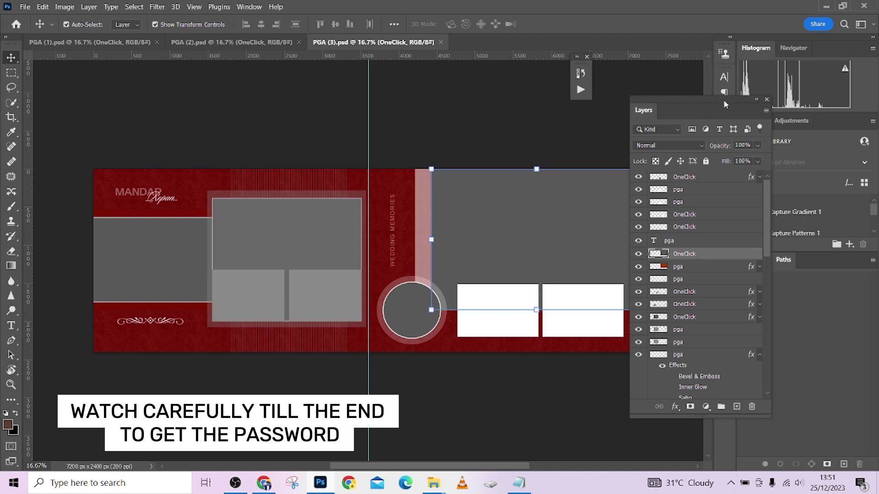
pyautogui.click(757, 100)
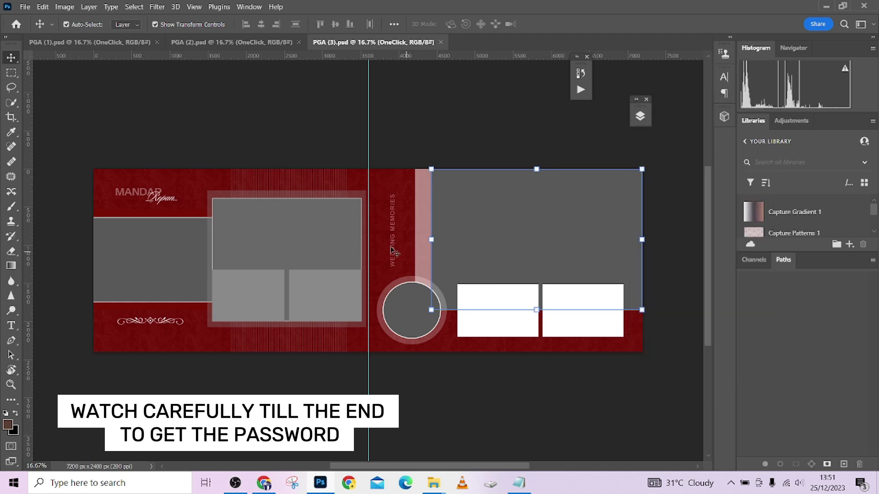
pyautogui.click(410, 322)
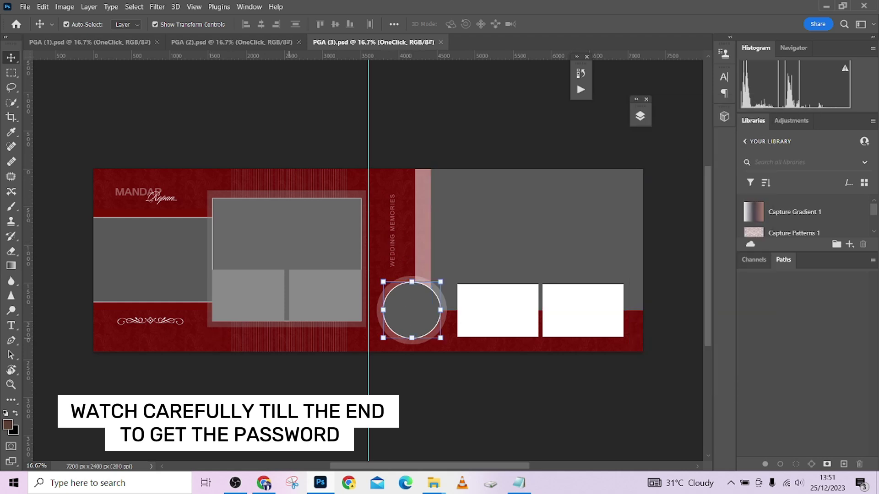
# - Open PGA (4).psd, PGA (5).psd and PGA (6).psd from the template folder
pyautogui.click(824, 7)
pyautogui.doubleClick(463, 106)
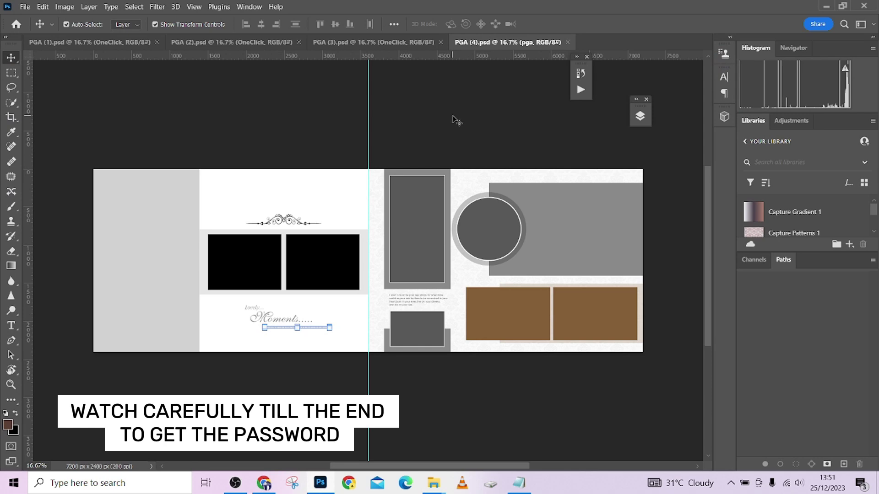
pyautogui.click(829, 7)
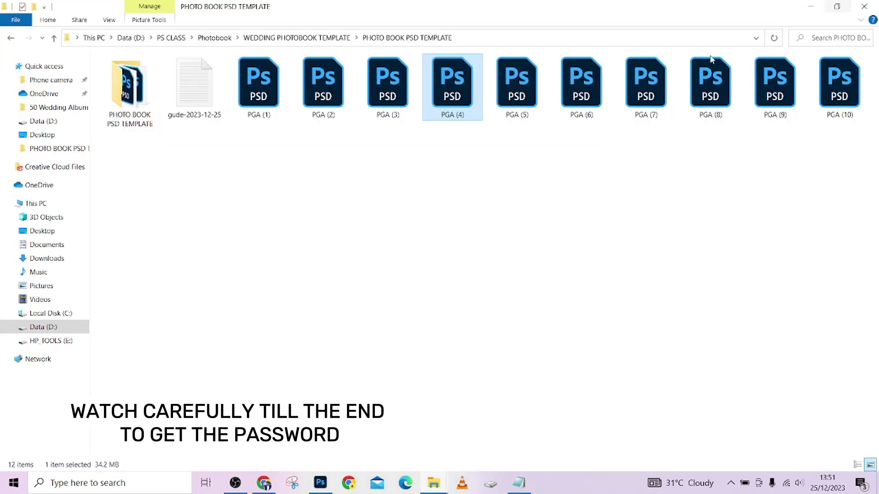
pyautogui.click(519, 97)
pyautogui.doubleClick(518, 97)
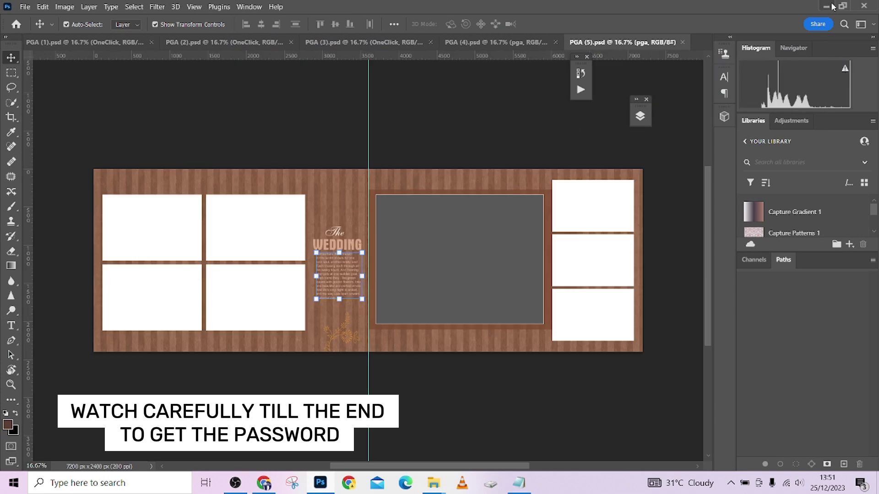
pyautogui.click(826, 6)
pyautogui.doubleClick(568, 112)
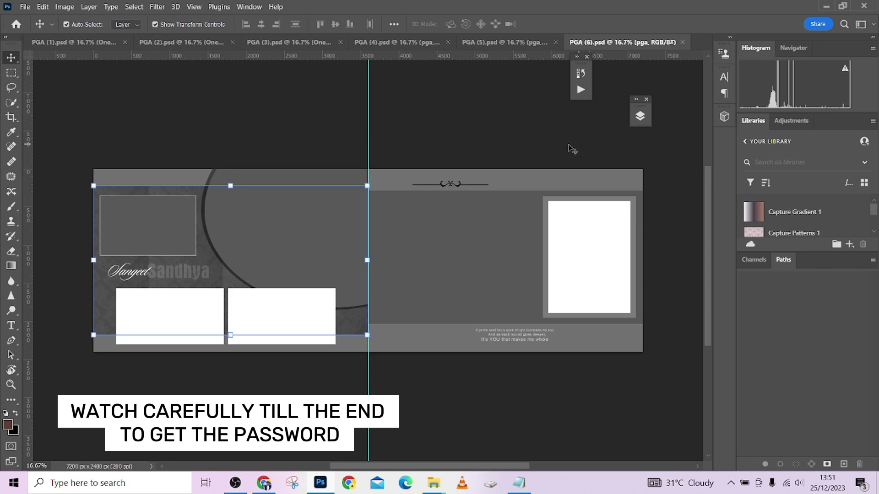
pyautogui.click(731, 37)
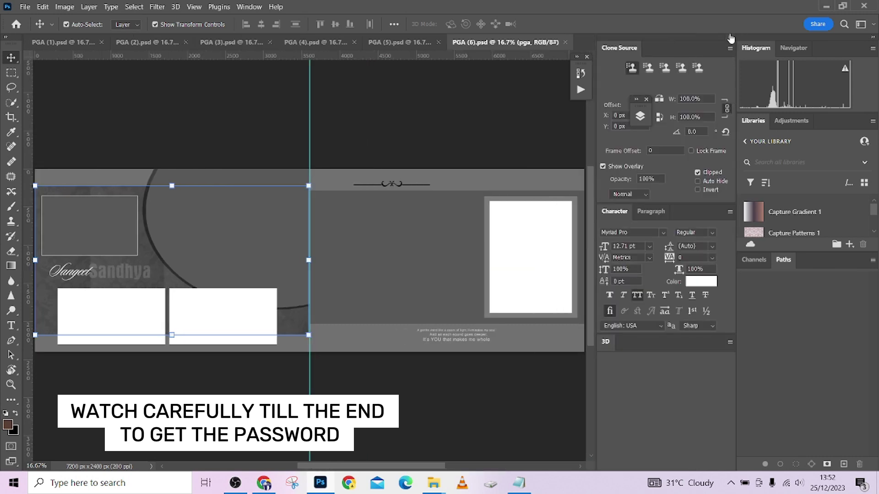
pyautogui.click(730, 37)
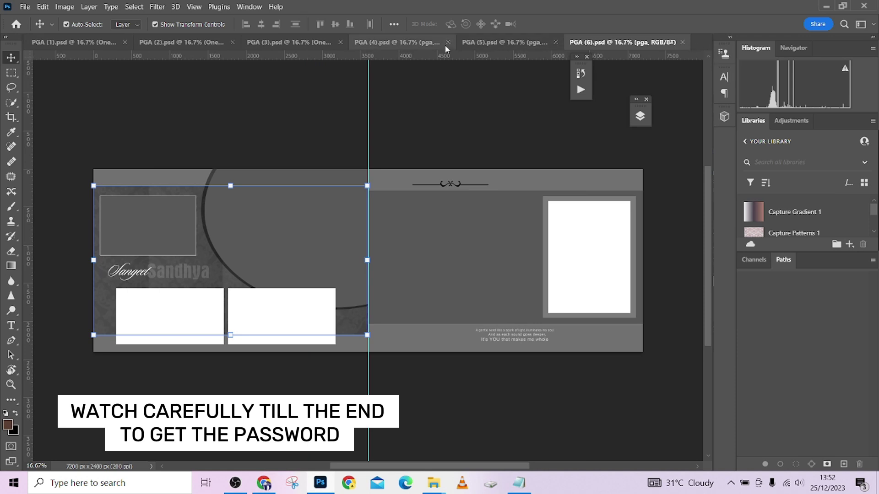
# - Switch to the PGA (1).psd document and select its large left photo frame
pyautogui.click(60, 43)
pyautogui.click(327, 98)
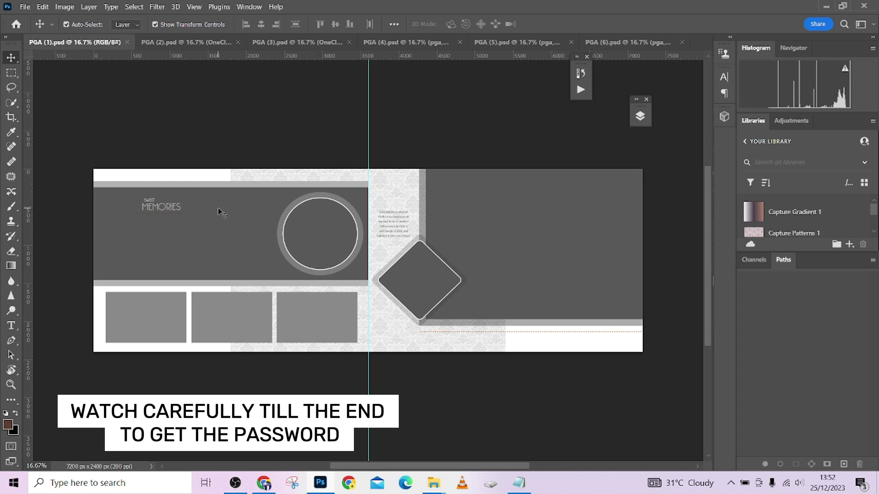
pyautogui.click(230, 233)
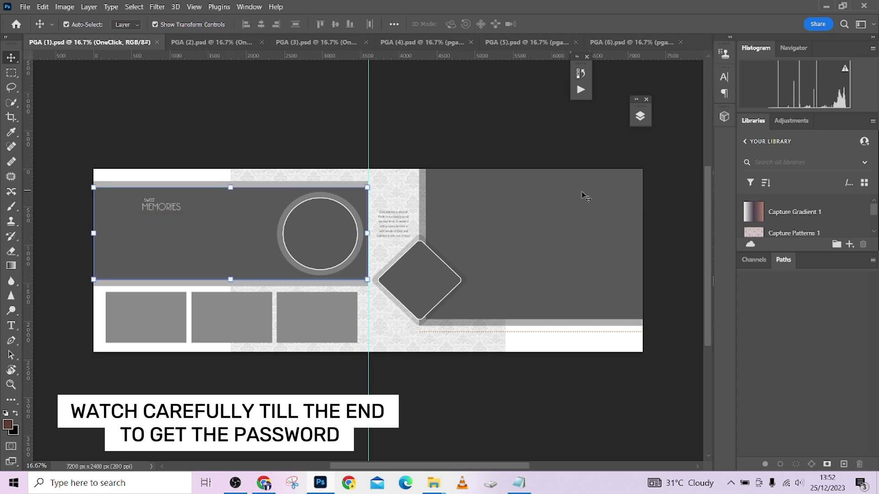
# - Expand the Layers panel and locate the OneClick layer of the large left frame
pyautogui.click(647, 114)
pyautogui.moveTo(556, 110); pyautogui.dragTo(644, 115)
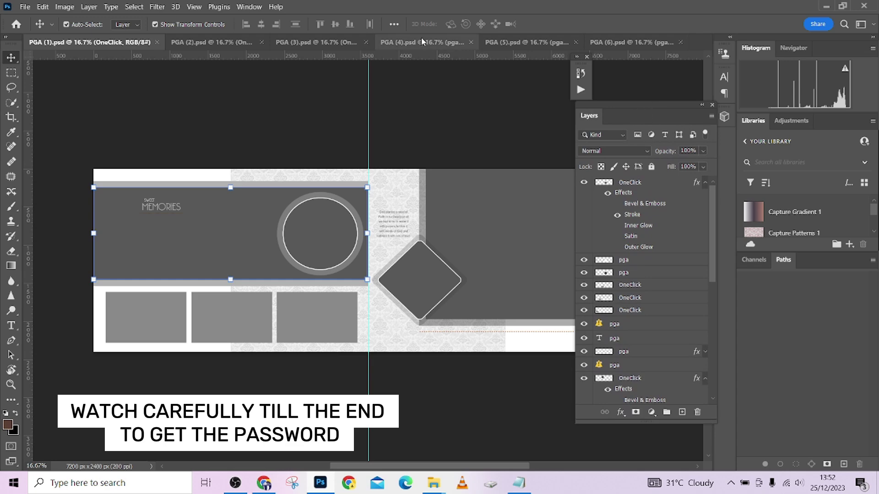
pyautogui.click(248, 6)
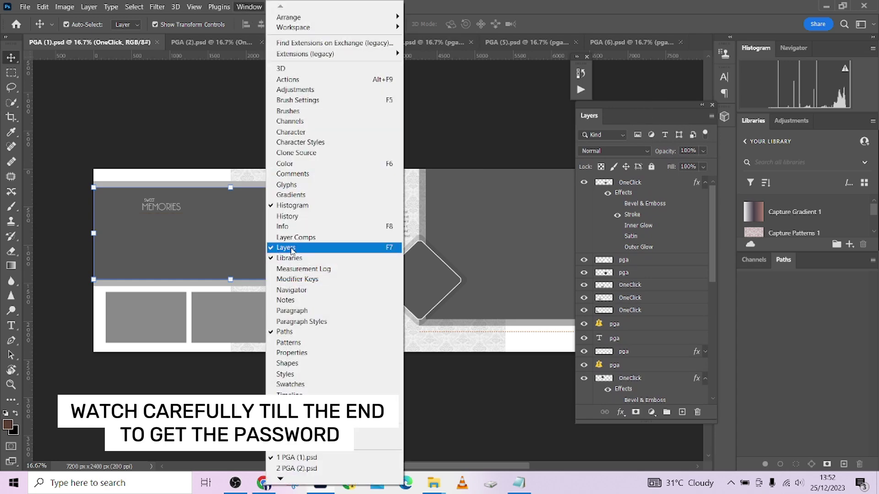
pyautogui.click(641, 113)
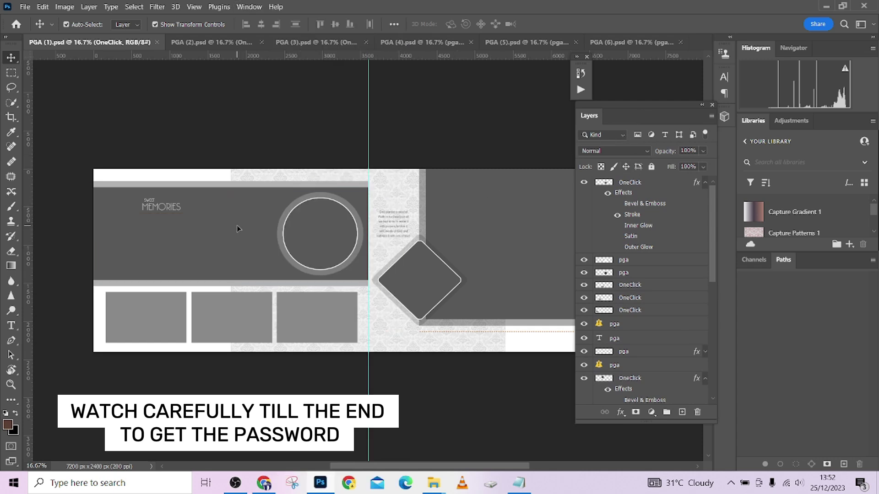
pyautogui.moveTo(710, 199); pyautogui.dragTo(726, 269)
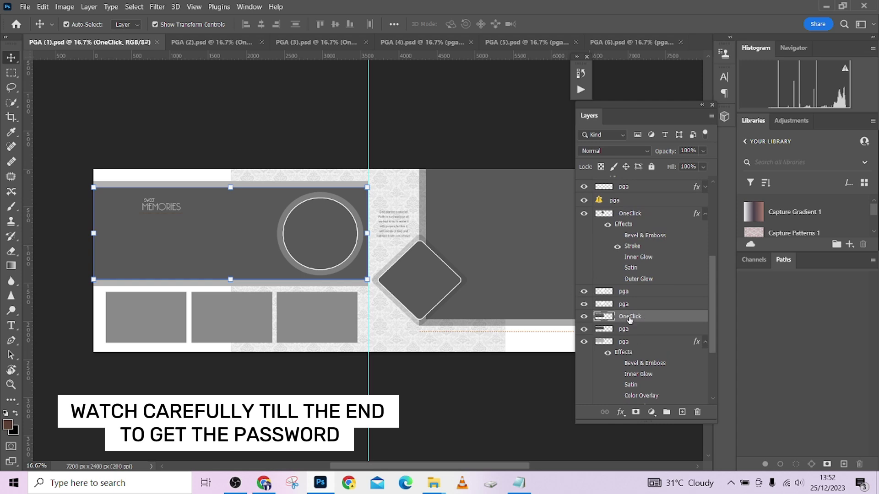
# - Place low-angle-bride-groom-posing-outdoors (1) from the WEDDING PHOTOBOOK TEMPLATE folder into PGA (1).psd and move it over the large left frame
pyautogui.moveTo(430, 486)
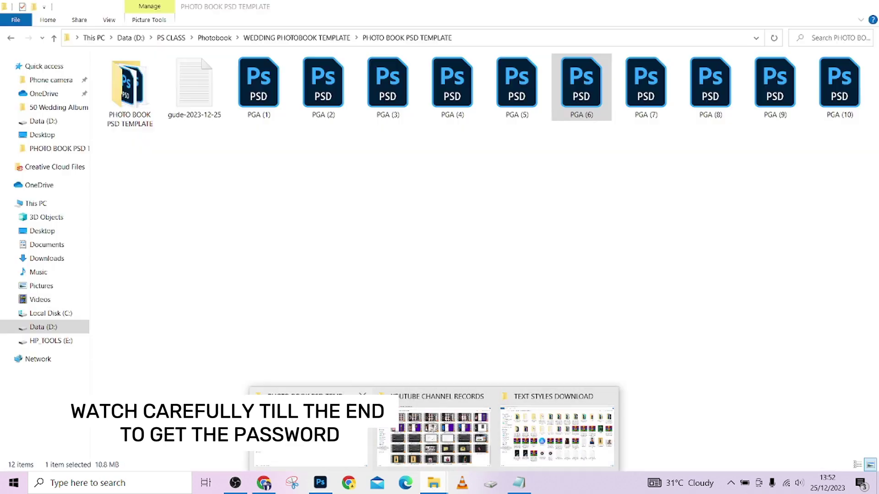
pyautogui.click(311, 431)
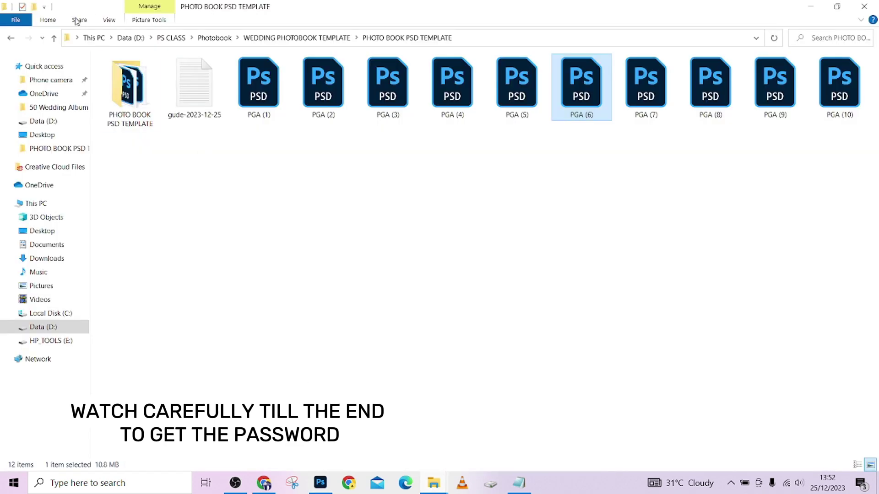
pyautogui.click(54, 38)
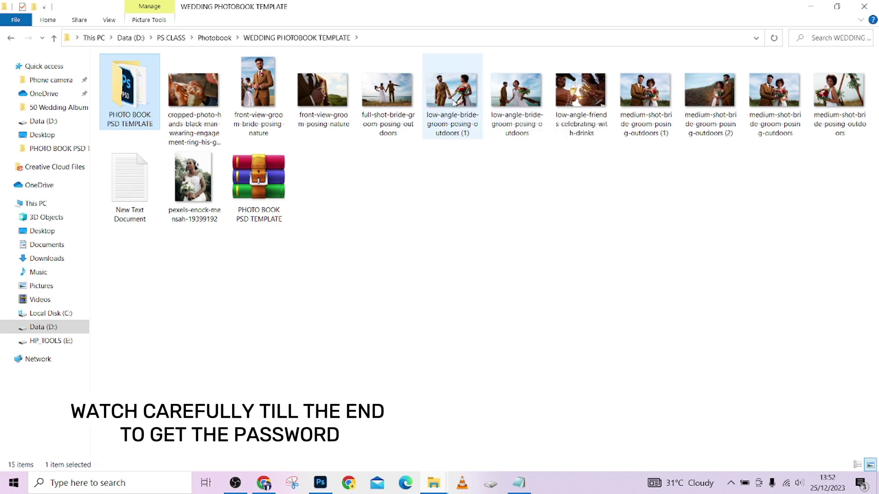
pyautogui.moveTo(452, 101); pyautogui.dragTo(197, 258)
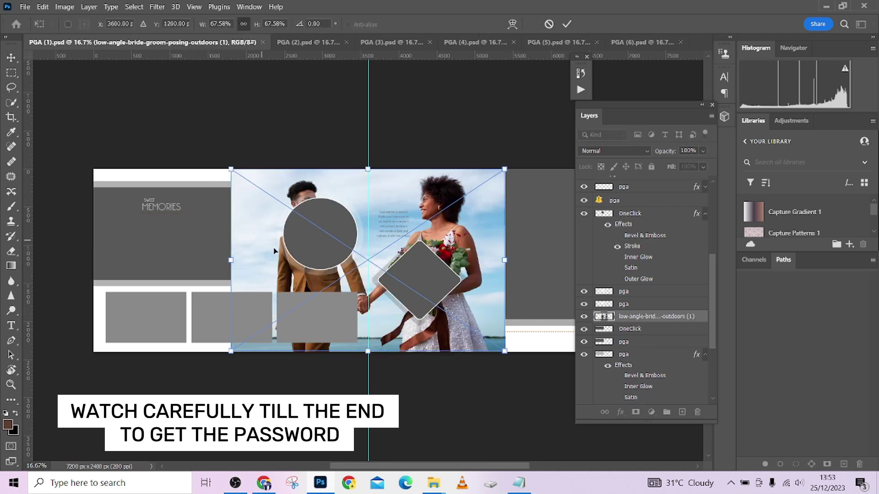
pyautogui.moveTo(284, 280); pyautogui.dragTo(147, 250)
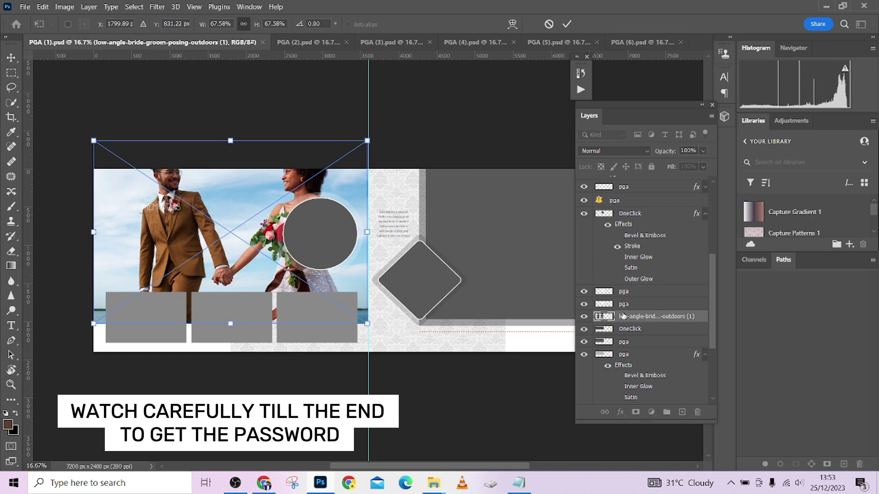
# - Clip the low-angle couple photo to the large left frame, then lower it and enlarge it to about 70%
pyautogui.rightClick(623, 315)
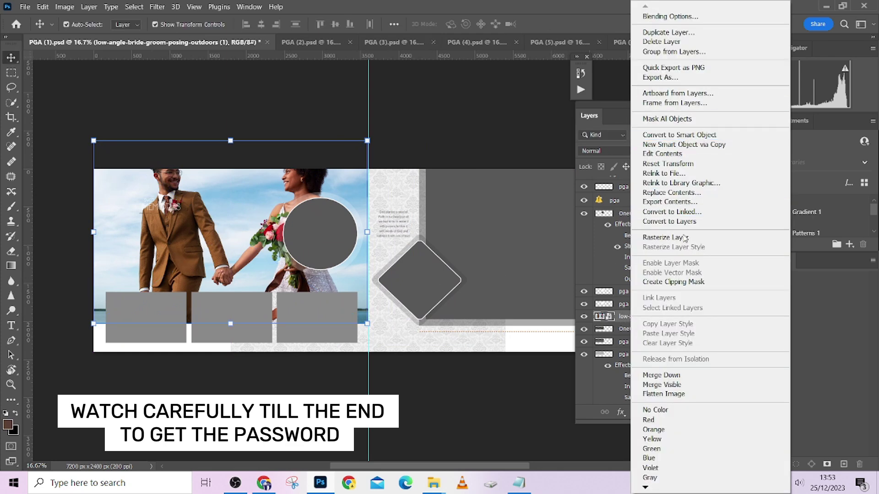
pyautogui.click(668, 282)
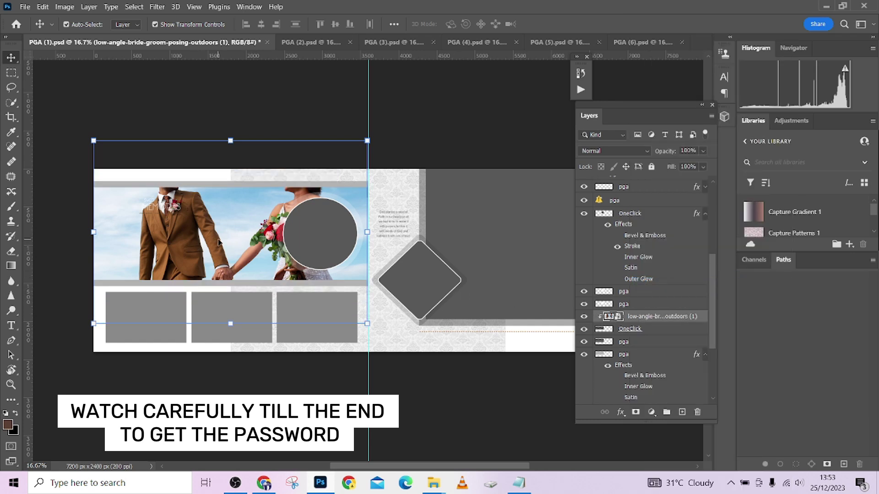
pyautogui.moveTo(217, 248); pyautogui.dragTo(220, 284)
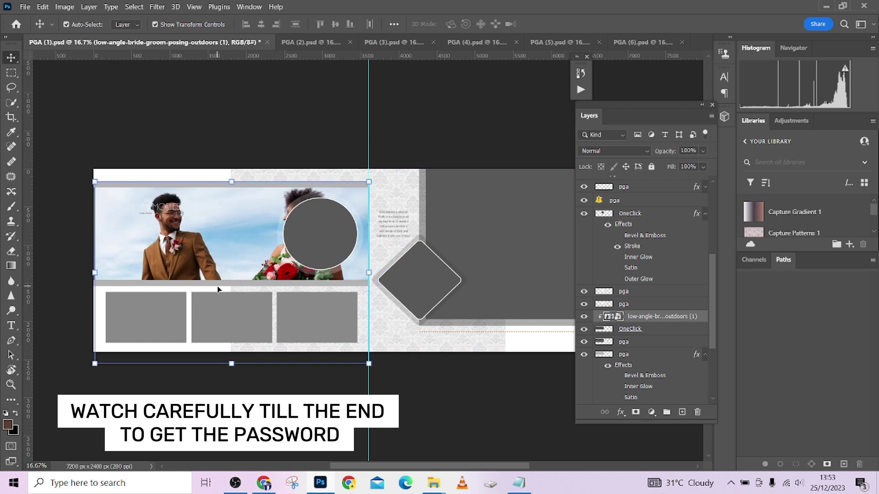
pyautogui.moveTo(369, 364); pyautogui.dragTo(378, 370)
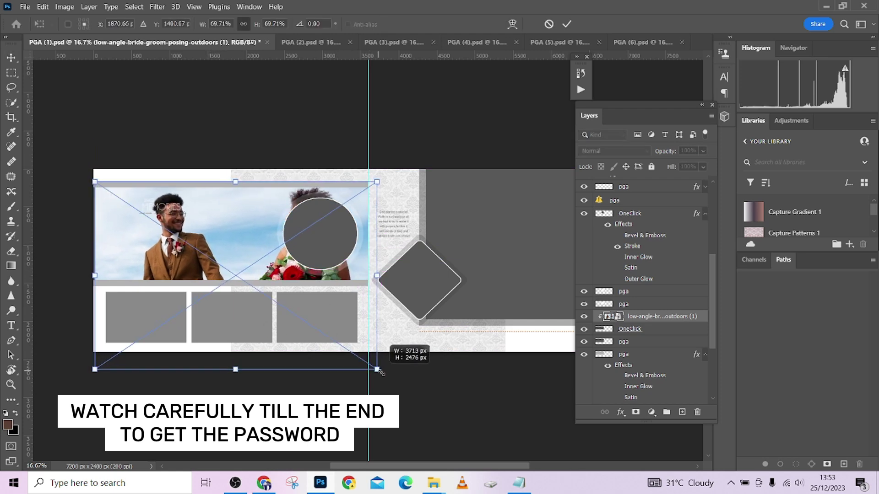
pyautogui.moveTo(197, 218)
pyautogui.mouseDown()
pyautogui.moveTo(160, 214)
pyautogui.moveTo(189, 215)
pyautogui.mouseUp()
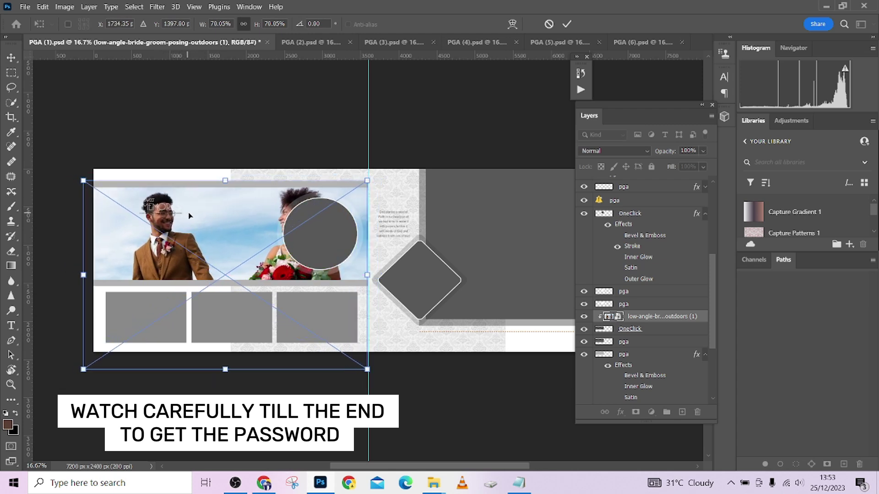
pyautogui.click(567, 23)
# - Remove the clipped low-angle couple photo from the large left frame
pyautogui.click(322, 234)
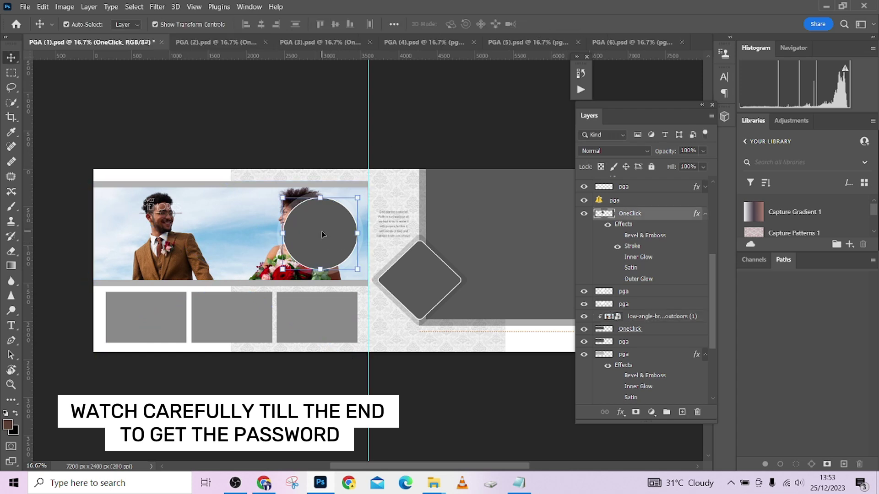
pyautogui.moveTo(335, 228); pyautogui.dragTo(324, 236)
pyautogui.hotkey('ctrl', 'z')
pyautogui.click(173, 244)
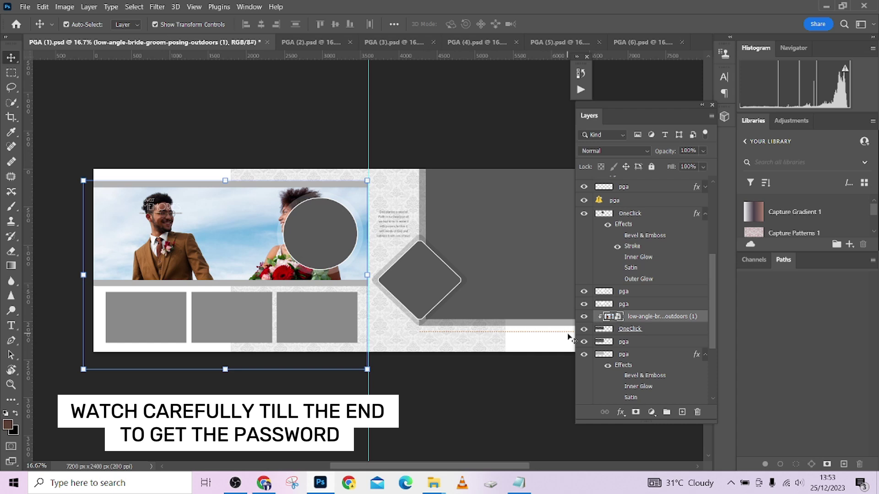
pyautogui.hotkey('ctrl', 'e')
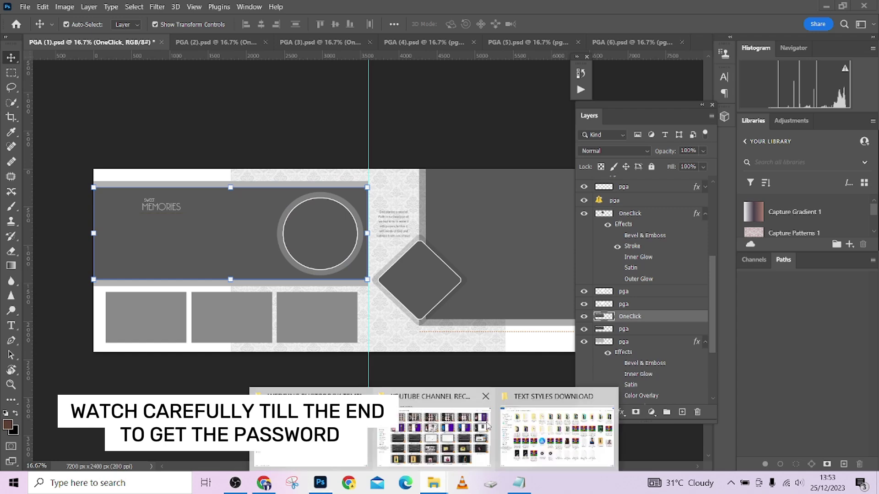
# - Place medium-shot-bride-groom-posing-outdoors from the WEDDING PHOTOBOOK TEMPLATE folder into PGA (1).psd and move it over the large left frame
pyautogui.click(488, 427)
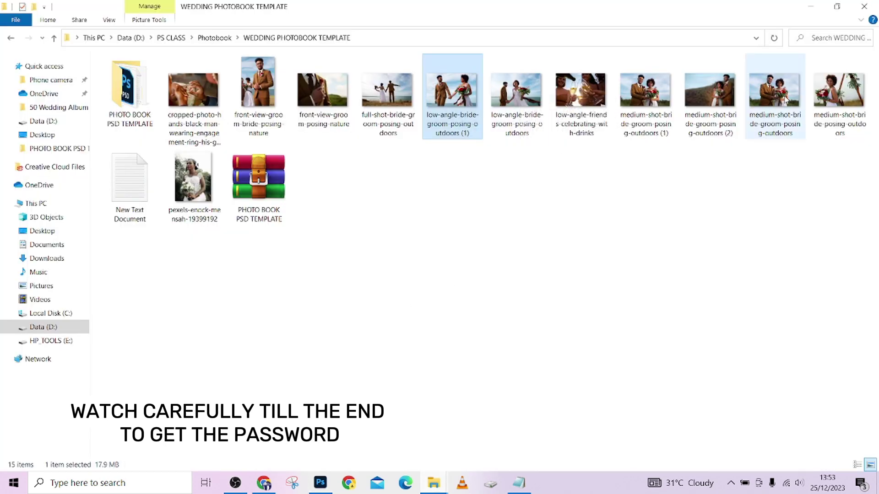
pyautogui.click(776, 91)
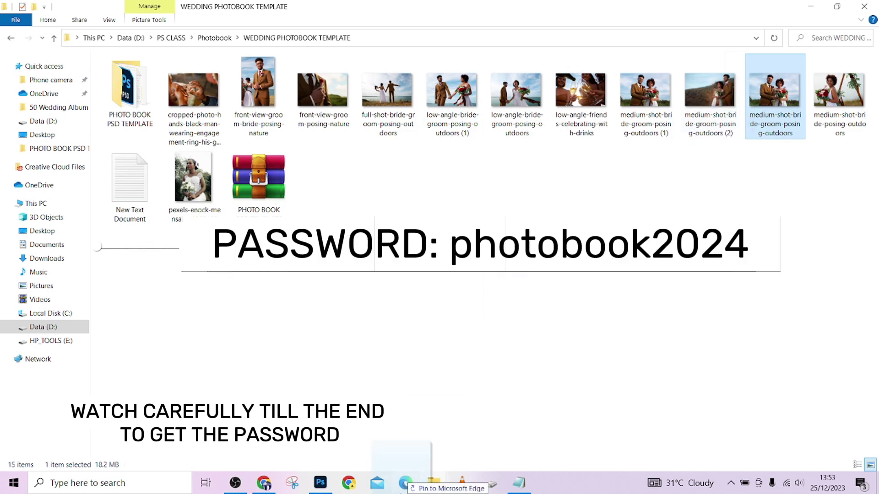
pyautogui.click(321, 485)
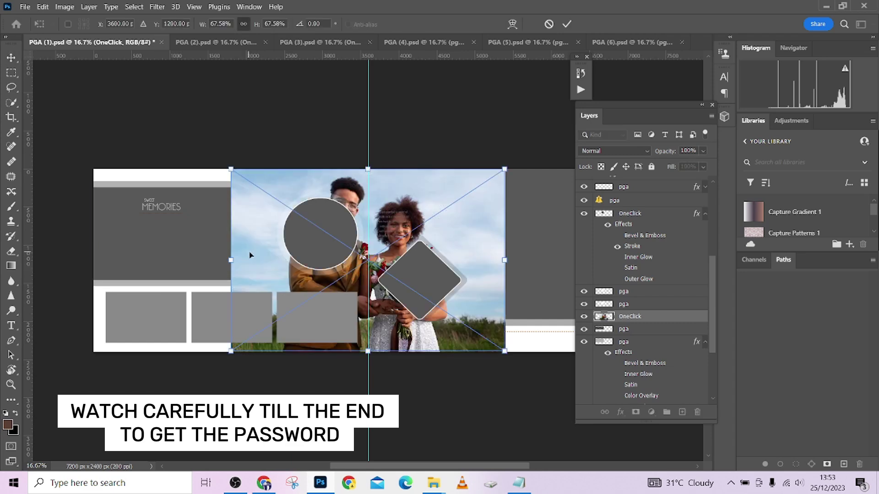
pyautogui.moveTo(318, 284); pyautogui.dragTo(173, 291)
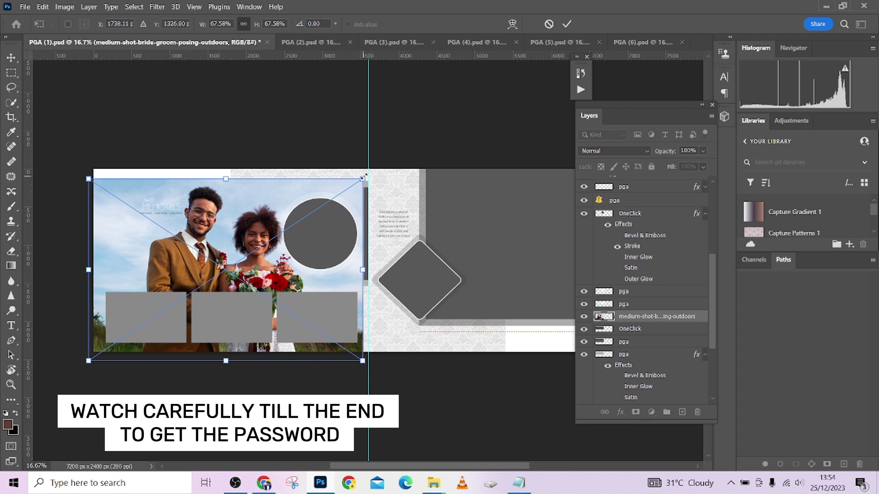
# - Enlarge the medium-shot couple photo to about 70%, align it with the large left frame and clip it to that frame
pyautogui.moveTo(364, 177); pyautogui.dragTo(374, 171)
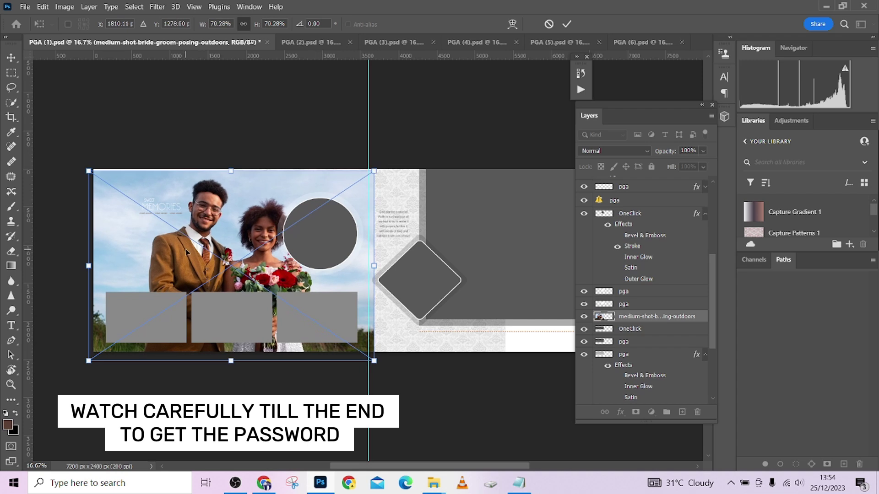
pyautogui.moveTo(198, 249)
pyautogui.mouseDown()
pyautogui.moveTo(165, 248)
pyautogui.moveTo(195, 246)
pyautogui.mouseUp()
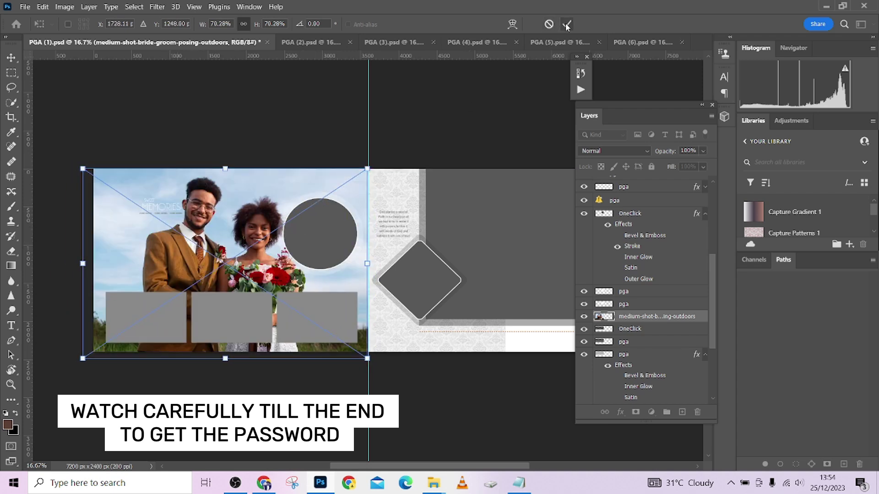
pyautogui.press('Return')
pyautogui.rightClick(640, 320)
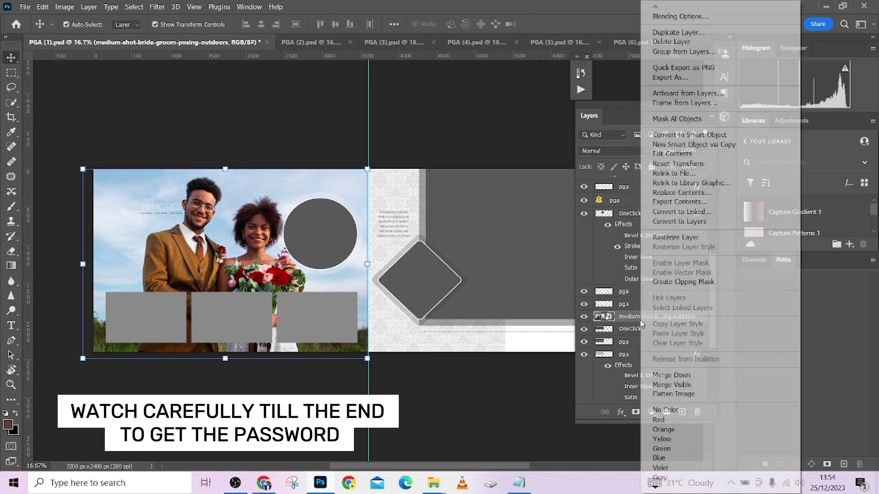
pyautogui.click(674, 282)
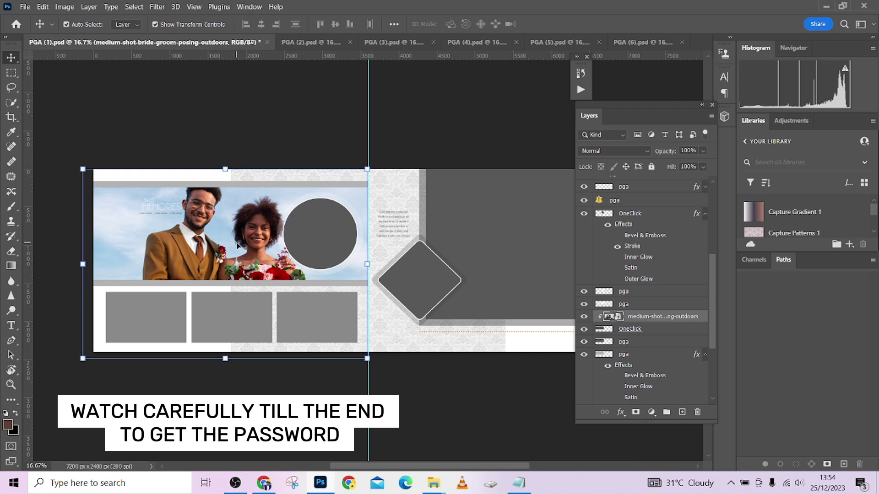
# - Replace the missing font of the MEMORIES text with the default one and set the text color to black (000000)
pyautogui.click(166, 210)
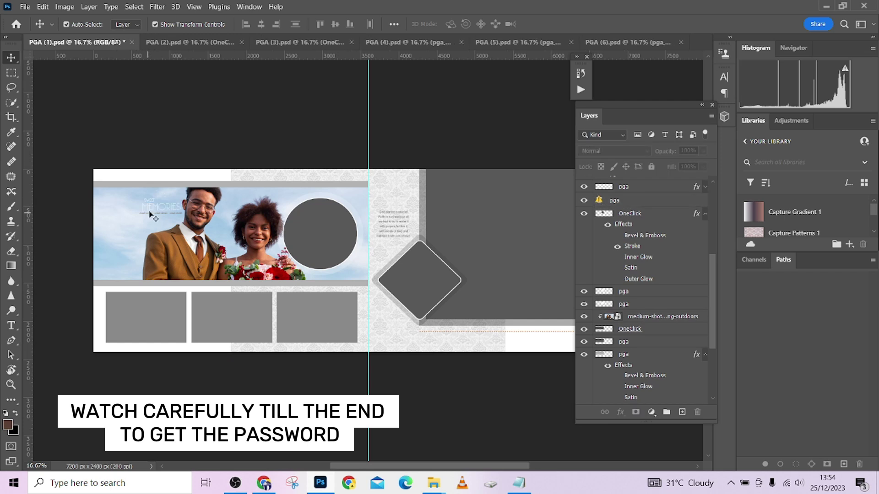
pyautogui.moveTo(686, 118); pyautogui.dragTo(724, 144)
pyautogui.click(724, 76)
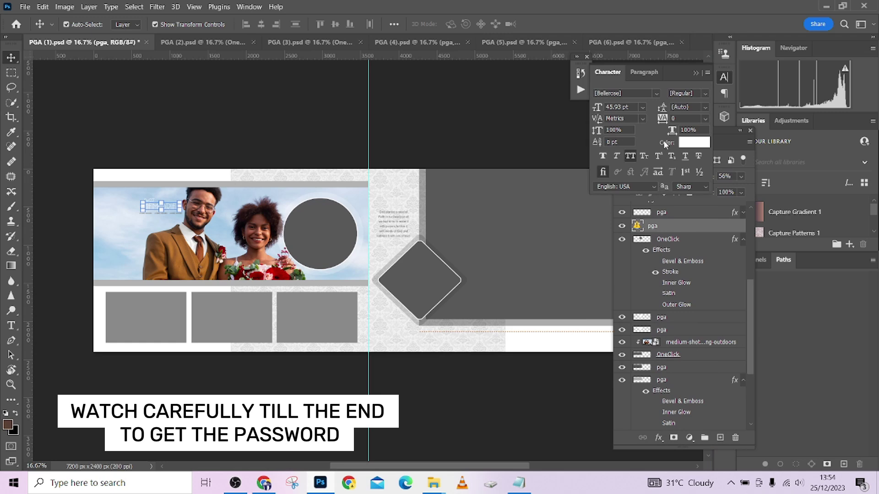
pyautogui.click(694, 143)
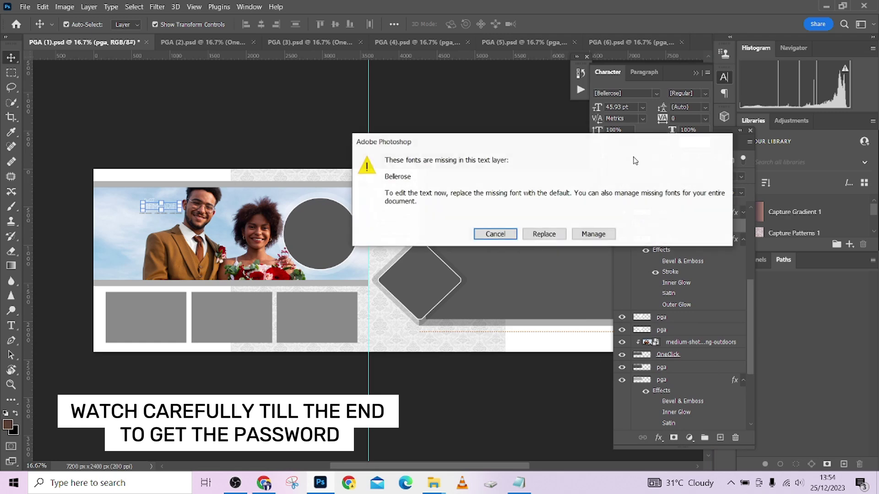
pyautogui.click(544, 234)
pyautogui.click(687, 137)
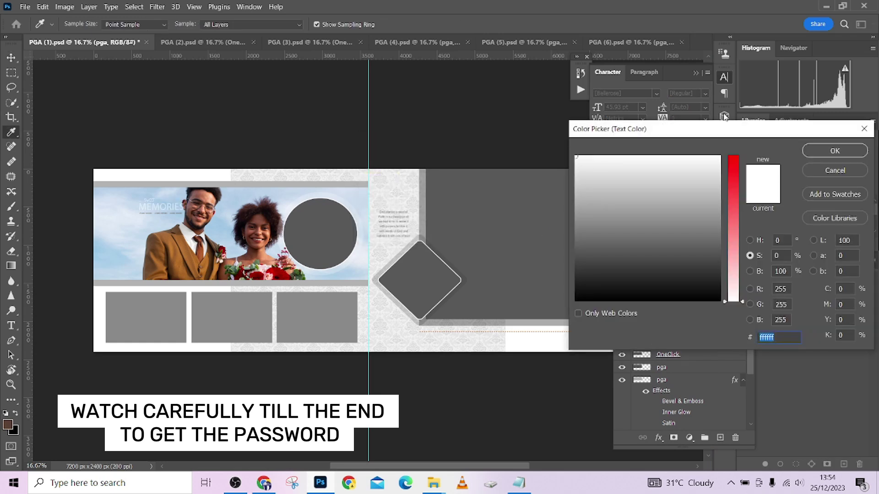
pyautogui.moveTo(585, 280); pyautogui.dragTo(564, 308)
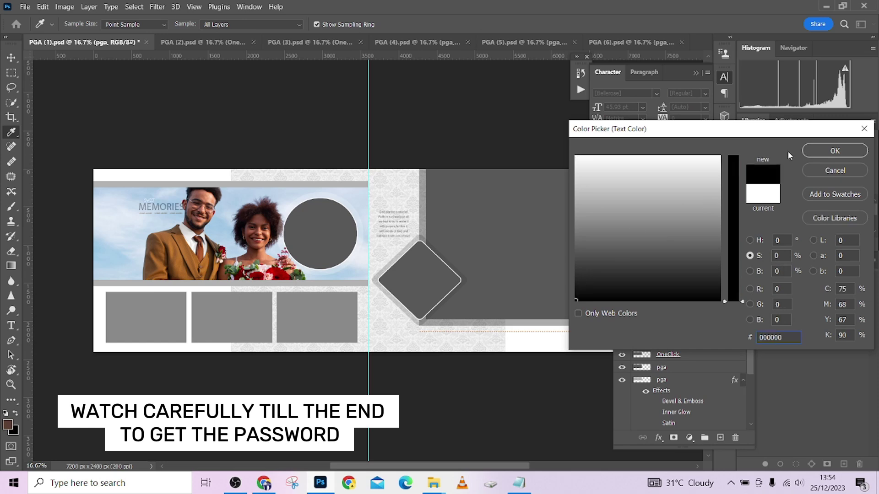
pyautogui.click(843, 151)
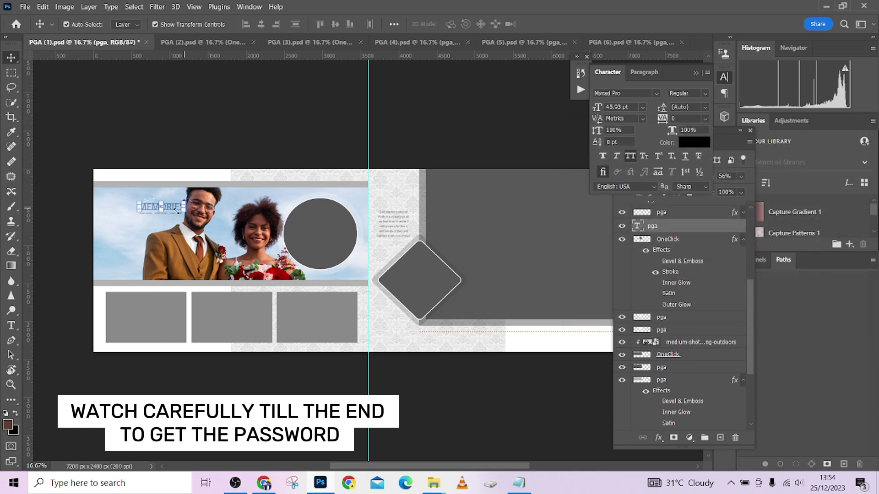
# - Move the MEMORIES text and the small line of text beneath it to the left, clear of the groom's face
pyautogui.moveTo(172, 209); pyautogui.dragTo(158, 211)
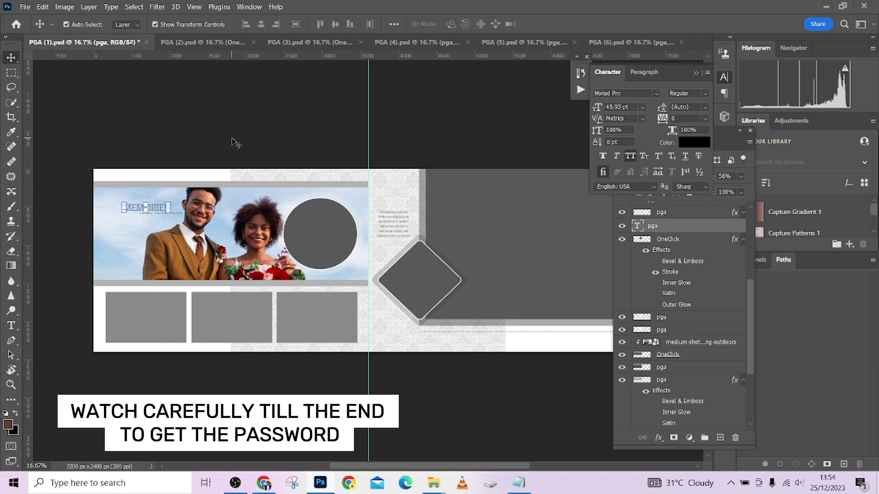
pyautogui.click(175, 219)
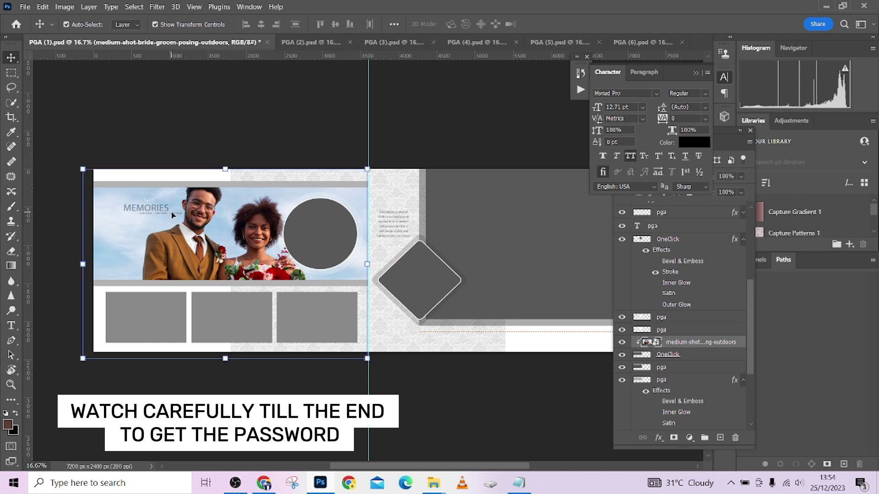
pyautogui.click(177, 216)
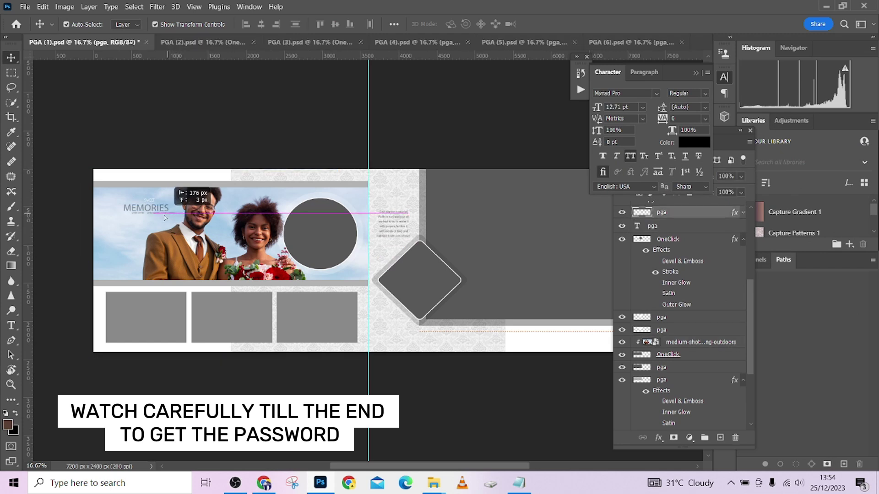
pyautogui.moveTo(155, 217); pyautogui.dragTo(155, 215)
pyautogui.click(204, 125)
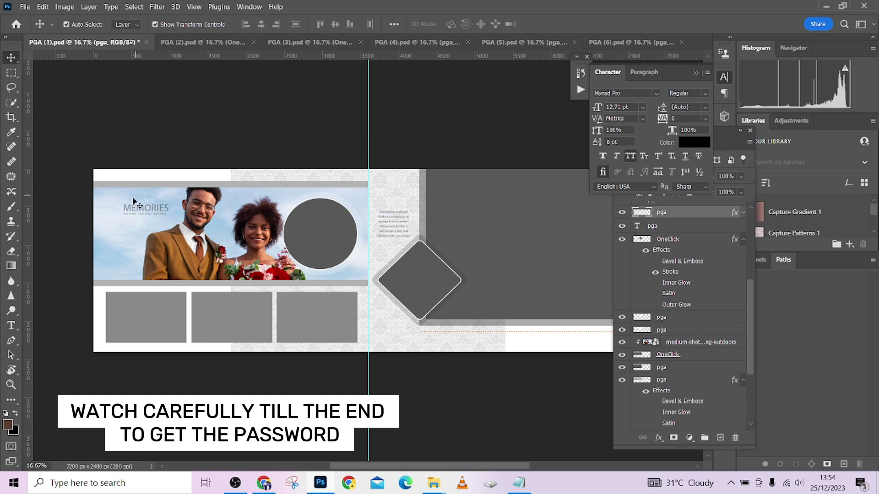
pyautogui.click(151, 204)
pyautogui.click(315, 125)
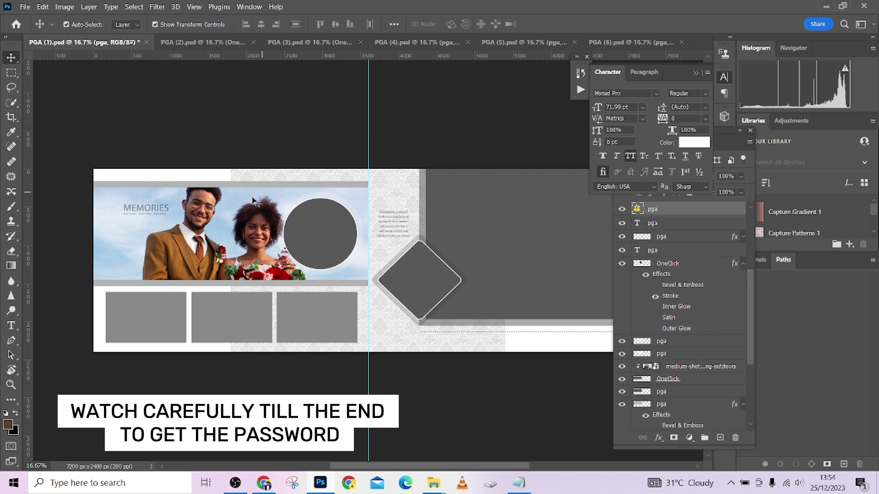
# - Place the cropped photo of the couple's hands from the WEDDING PHOTOBOOK TEMPLATE folder over the circular frame and clip it to that frame
pyautogui.click(333, 233)
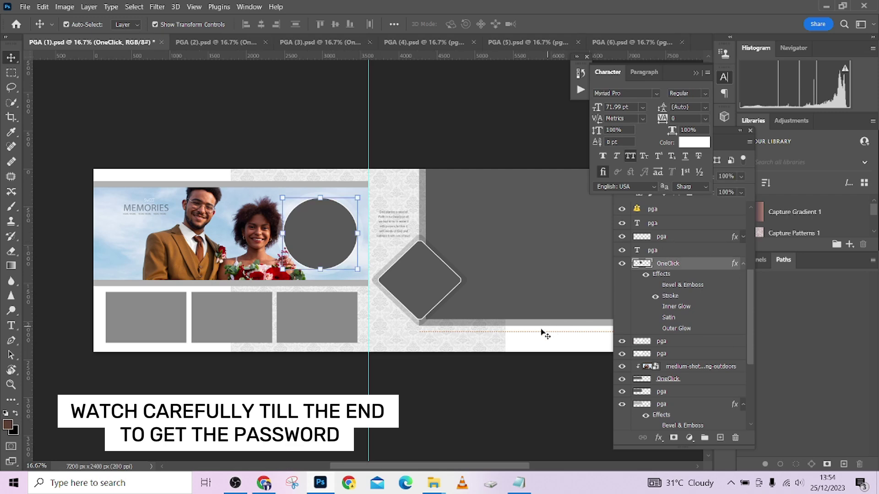
pyautogui.moveTo(431, 481)
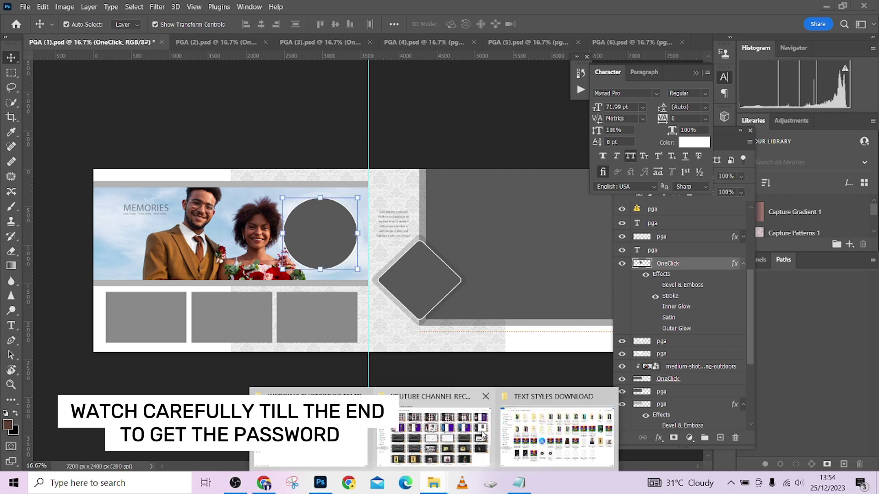
pyautogui.click(460, 435)
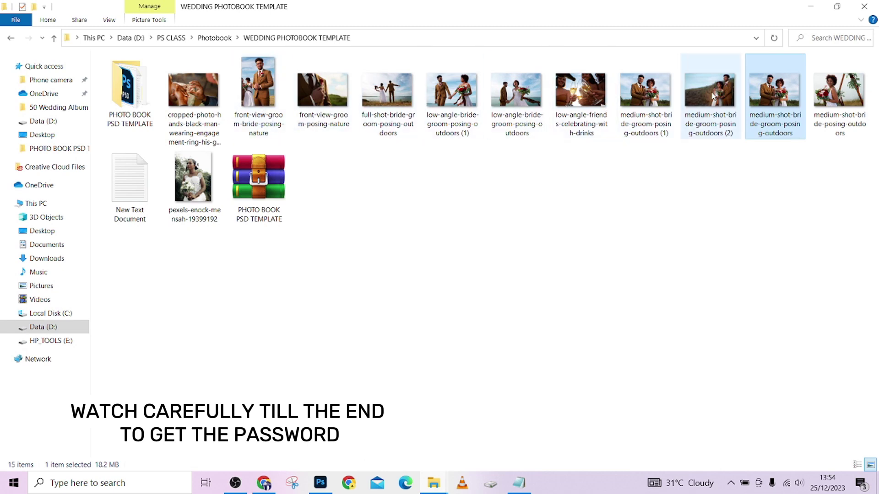
pyautogui.moveTo(191, 92); pyautogui.dragTo(321, 256)
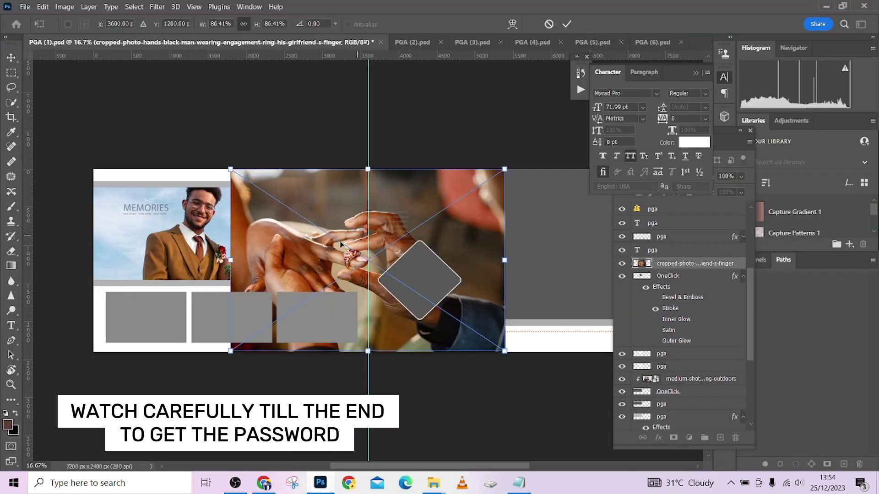
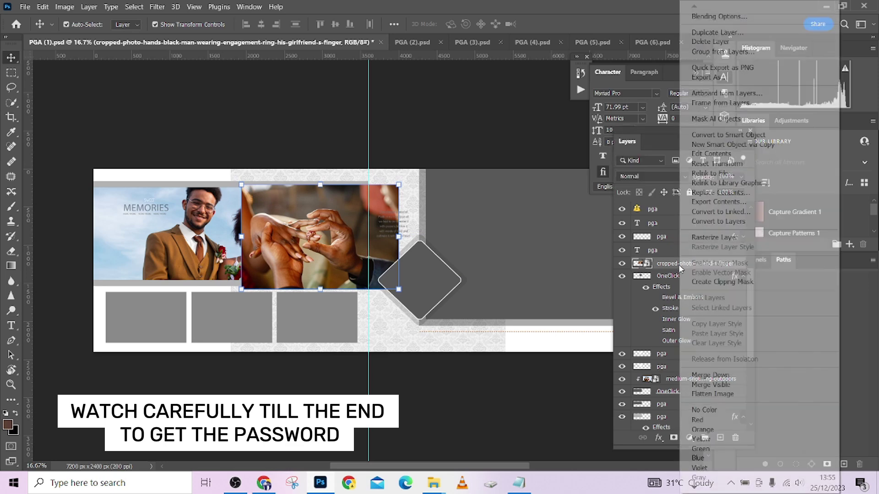
pyautogui.click(719, 281)
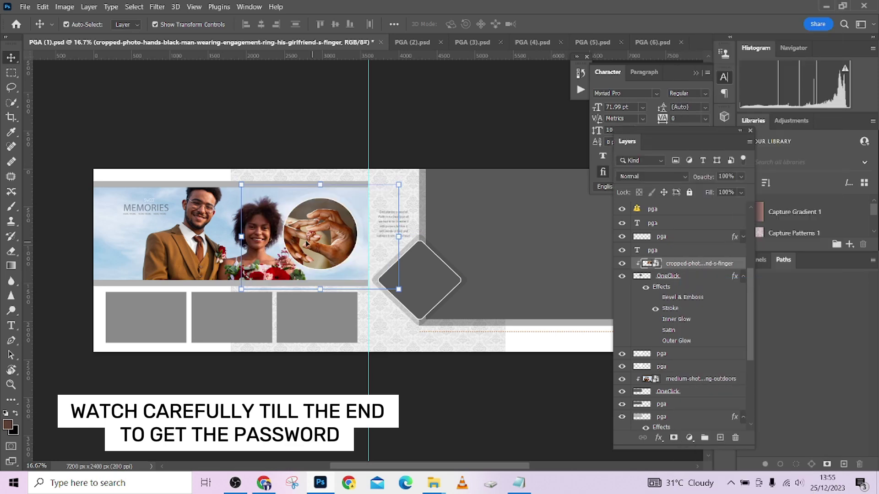
# - Scale the clipped hands photo down to about 39% and center the ring in the circular frame
pyautogui.moveTo(312, 234)
pyautogui.mouseDown()
pyautogui.moveTo(322, 247)
pyautogui.moveTo(320, 237)
pyautogui.mouseUp()
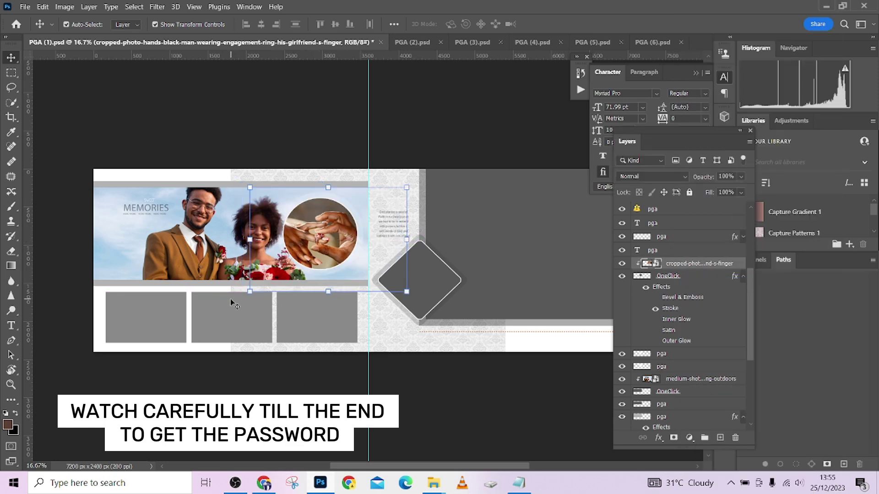
pyautogui.moveTo(250, 291); pyautogui.dragTo(267, 280)
pyautogui.moveTo(405, 189); pyautogui.dragTo(390, 189)
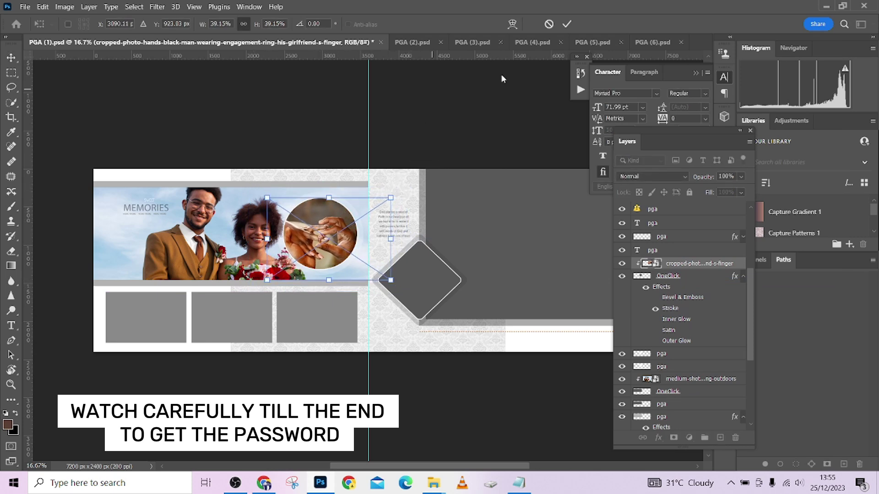
pyautogui.click(567, 25)
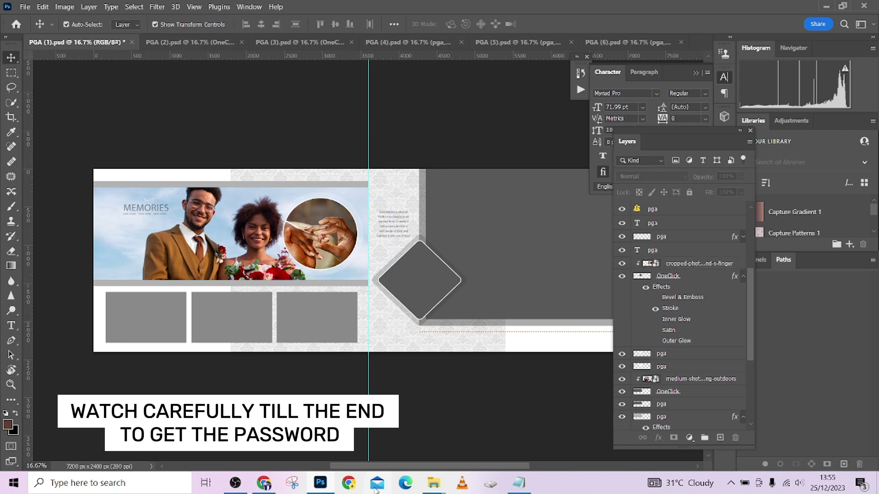
# - Place front-view-groom-bride-posing-nature over the first small frame in the lower row and clip it to that frame
pyautogui.click(151, 317)
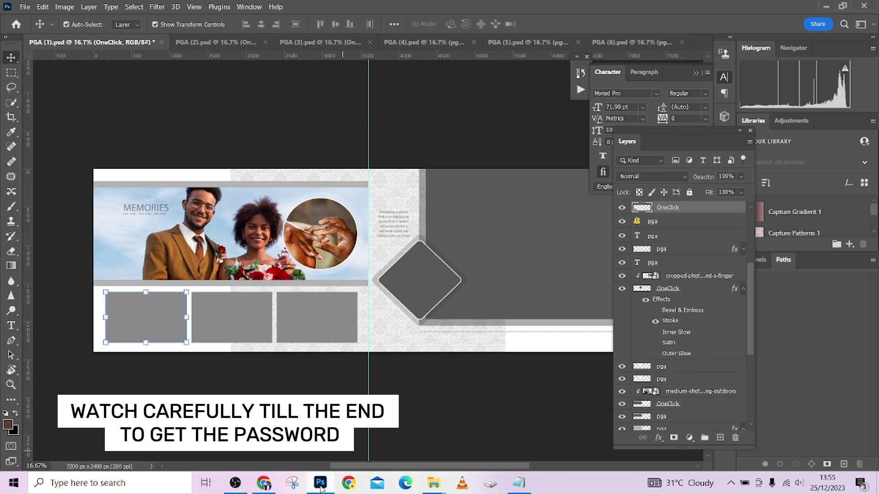
pyautogui.moveTo(444, 488)
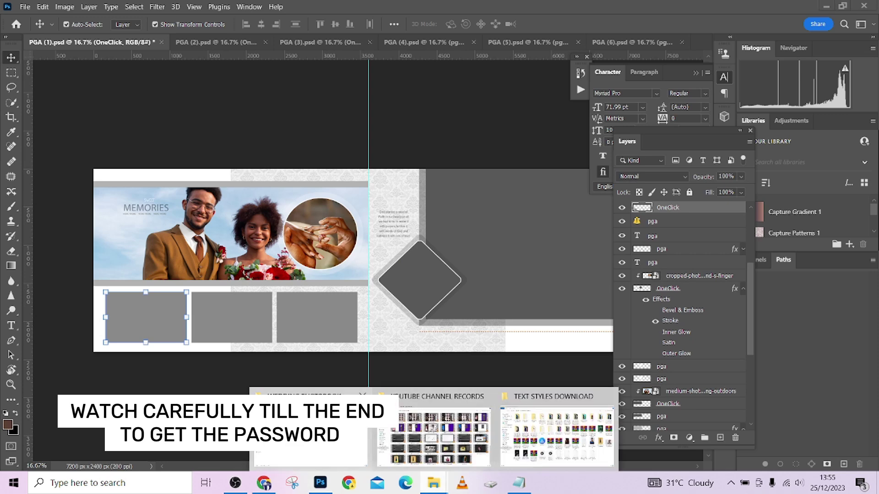
pyautogui.click(320, 433)
pyautogui.moveTo(259, 90); pyautogui.dragTo(150, 326)
pyautogui.press('Return')
pyautogui.moveTo(399, 211); pyautogui.dragTo(200, 228)
pyautogui.rightClick(675, 209)
pyautogui.click(711, 283)
# - Scale the front-view groom and bride photo to about 39% and position the groom's face within the first small frame
pyautogui.moveTo(157, 311); pyautogui.dragTo(133, 413)
pyautogui.hotkey('ctrl', '-')
pyautogui.moveTo(247, 416); pyautogui.dragTo(235, 399)
pyautogui.moveTo(205, 300); pyautogui.dragTo(211, 300)
pyautogui.press('Return')
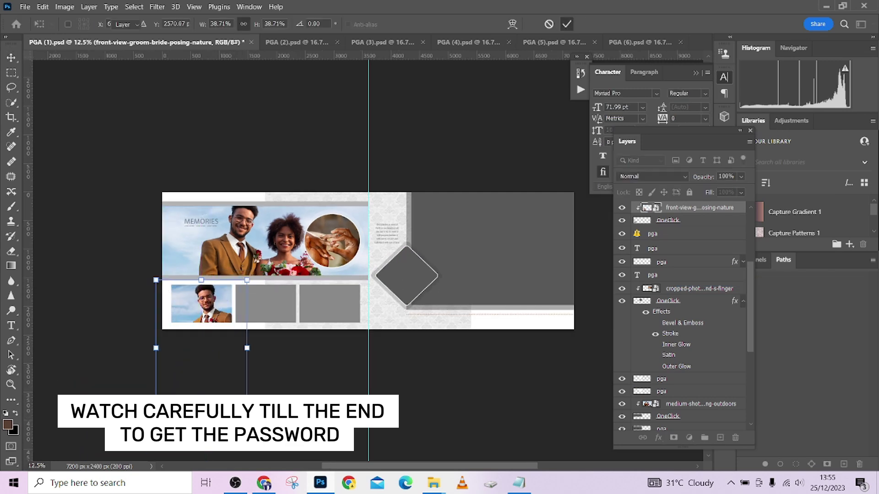
# - Place medium-shot-bride-posing-outdoors, stack it directly above the middle small frame and clip it to that frame
pyautogui.click(320, 433)
pyautogui.moveTo(833, 95); pyautogui.dragTo(266, 321)
pyautogui.moveTo(347, 229); pyautogui.dragTo(310, 283)
pyautogui.press('Return')
pyautogui.click(278, 301)
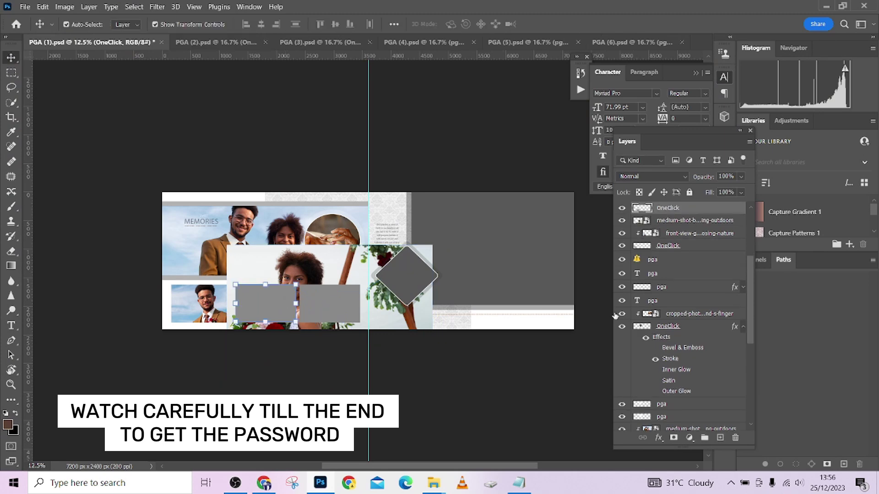
pyautogui.scroll(2, 673, 284)
pyautogui.moveTo(678, 282); pyautogui.dragTo(680, 263)
pyautogui.rightClick(682, 268)
pyautogui.click(723, 281)
# - Scale down the clipped bride photo and position the bride within the middle small frame
pyautogui.moveTo(432, 245); pyautogui.dragTo(363, 292)
pyautogui.moveTo(267, 306); pyautogui.dragTo(267, 294)
pyautogui.moveTo(363, 371); pyautogui.dragTo(336, 353)
pyautogui.moveTo(298, 319); pyautogui.dragTo(305, 318)
pyautogui.click(567, 25)
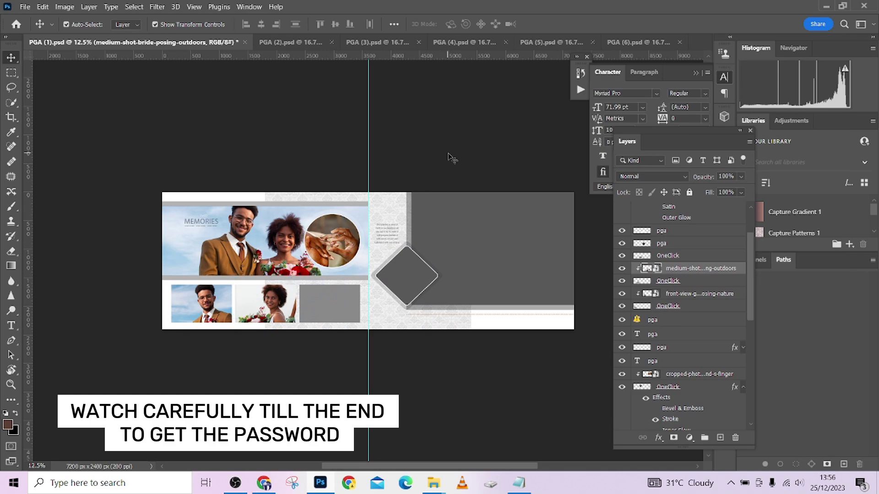
# - Place low-angle-friends-celebrating-with-drinks over the third small frame in the lower row and clip it to that frame
pyautogui.click(338, 304)
pyautogui.moveTo(437, 489)
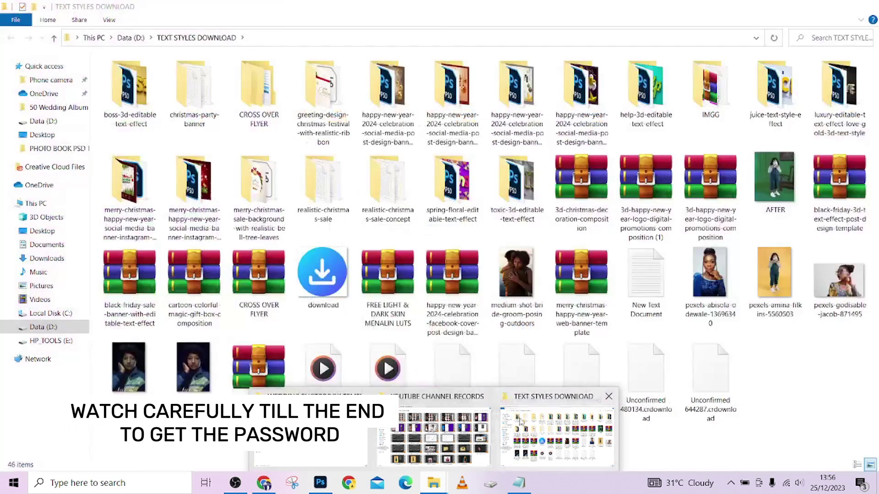
pyautogui.click(311, 433)
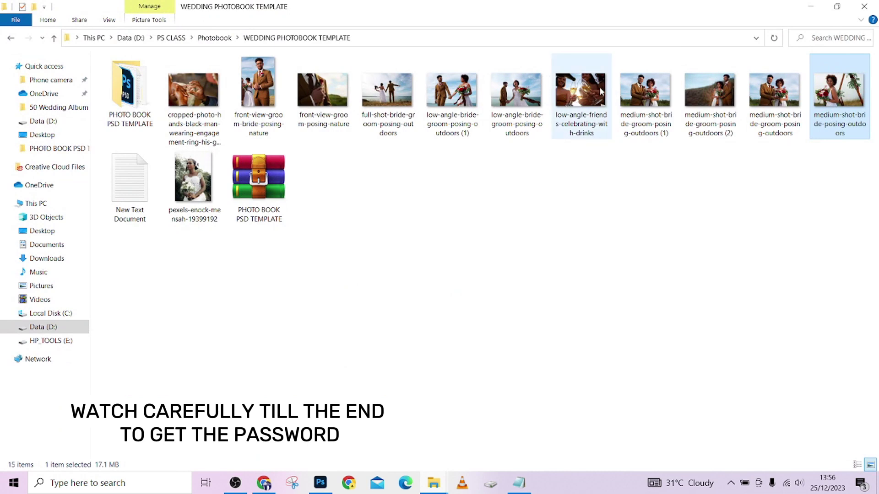
pyautogui.moveTo(594, 92)
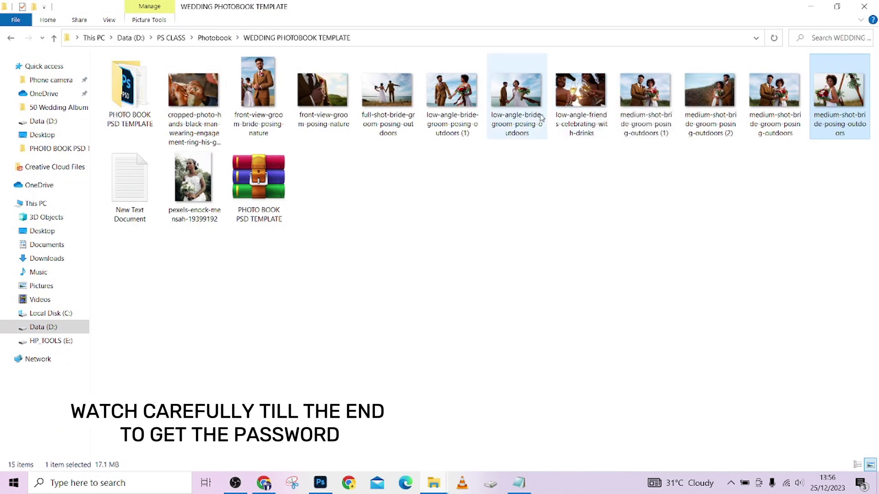
pyautogui.moveTo(579, 94); pyautogui.dragTo(328, 327)
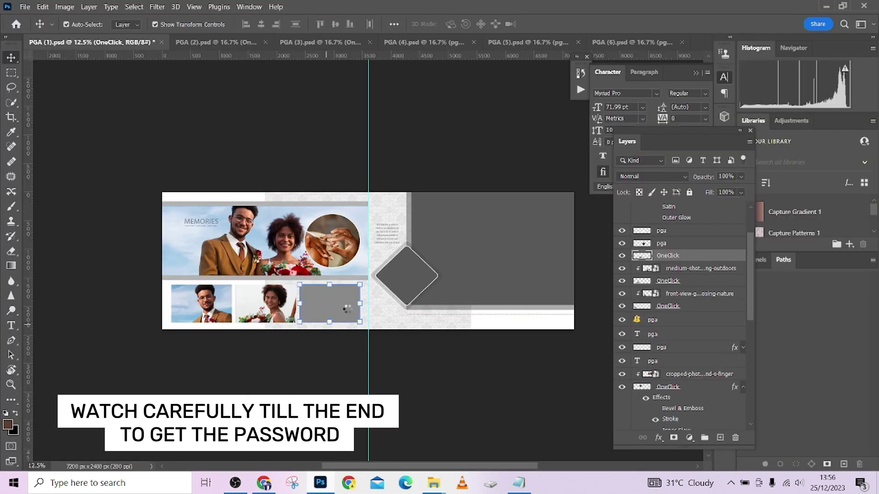
pyautogui.rightClick(691, 279)
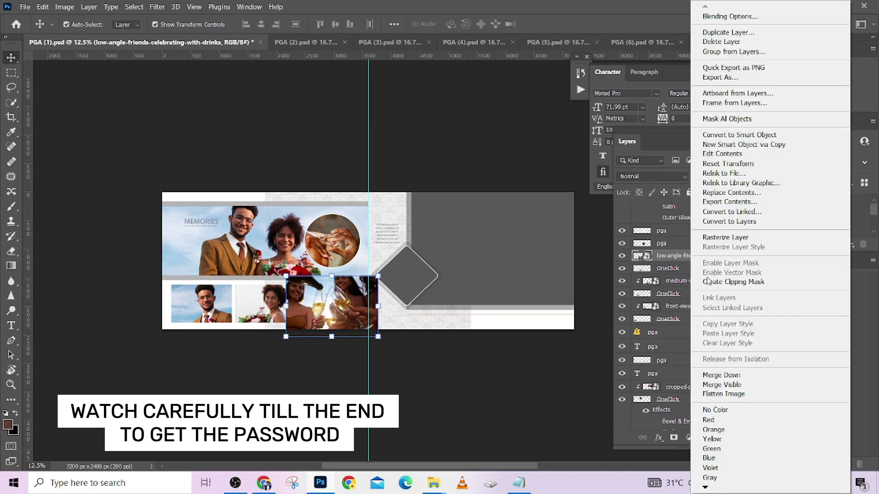
pyautogui.click(703, 281)
# - Shrink the celebrating-with-drinks photo slightly and center the glasses in the third small frame
pyautogui.moveTo(378, 337); pyautogui.dragTo(357, 322)
pyautogui.moveTo(322, 299); pyautogui.dragTo(327, 305)
pyautogui.click(567, 25)
# - Place low-angle-bride-groom-posing-outdoors (1) over the large frame on the right page and clip it to that frame
pyautogui.click(517, 257)
pyautogui.click(429, 486)
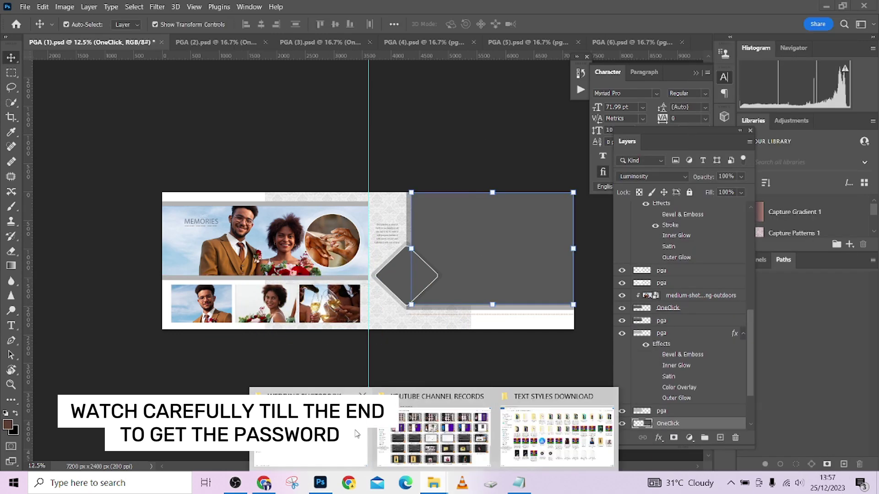
pyautogui.click(365, 439)
pyautogui.moveTo(452, 91); pyautogui.dragTo(518, 259)
pyautogui.moveTo(443, 239); pyautogui.dragTo(567, 253)
pyautogui.press('Return')
pyautogui.rightClick(700, 346)
pyautogui.click(707, 284)
# - Try medium-shot-bride-groom-posing-outdoors (2), scaled down and clipped to the diamond frame, and delete the photo again
pyautogui.click(408, 277)
pyautogui.click(433, 484)
pyautogui.click(363, 438)
pyautogui.moveTo(711, 93); pyautogui.dragTo(399, 289)
pyautogui.moveTo(265, 193); pyautogui.dragTo(371, 263)
pyautogui.moveTo(445, 309); pyautogui.dragTo(415, 278)
pyautogui.press('Return')
pyautogui.rightClick(687, 208)
pyautogui.click(707, 284)
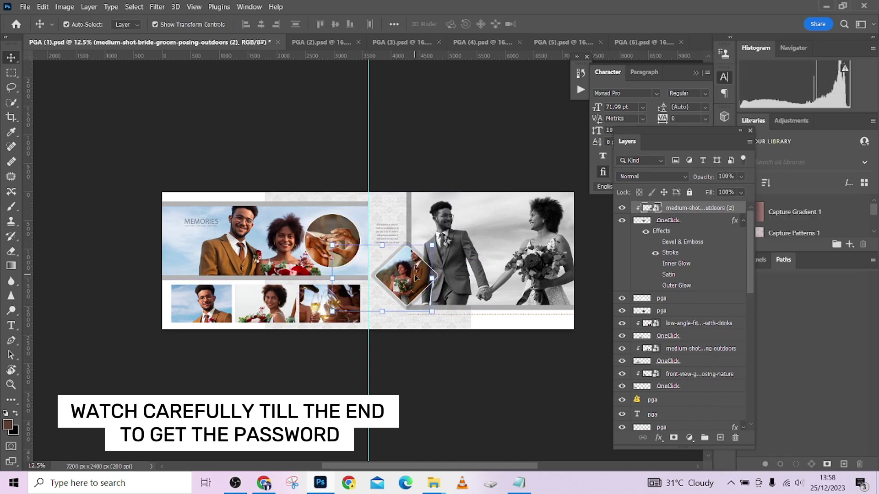
pyautogui.press('Delete')
# - Place medium-shot-bride-groom-posing-outdoors, scale it down over the diamond frame and clip it to that frame
pyautogui.click(433, 483)
pyautogui.click(359, 438)
pyautogui.click(786, 93)
pyautogui.moveTo(786, 93); pyautogui.dragTo(414, 300)
pyautogui.moveTo(265, 192); pyautogui.dragTo(364, 258)
pyautogui.moveTo(439, 288); pyautogui.dragTo(404, 282)
pyautogui.press('Return')
pyautogui.rightClick(700, 209)
pyautogui.click(724, 283)
# - Shrink the clipped couple photo further and center the couple within the diamond frame
pyautogui.moveTo(349, 317); pyautogui.dragTo(371, 303)
pyautogui.moveTo(398, 276); pyautogui.dragTo(392, 275)
pyautogui.click(568, 25)
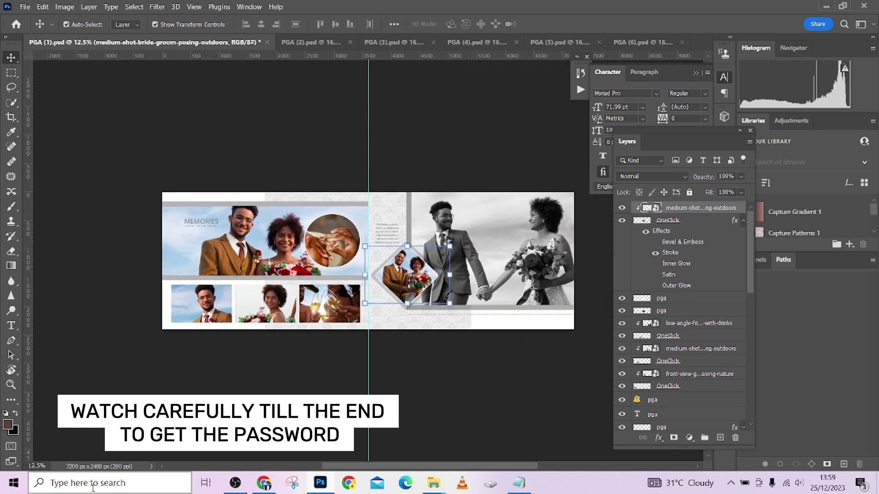
# - Collapse the layer list, look over the PGA (2), PGA (4) and PGA (3) templates and return to PGA (1)
pyautogui.click(739, 131)
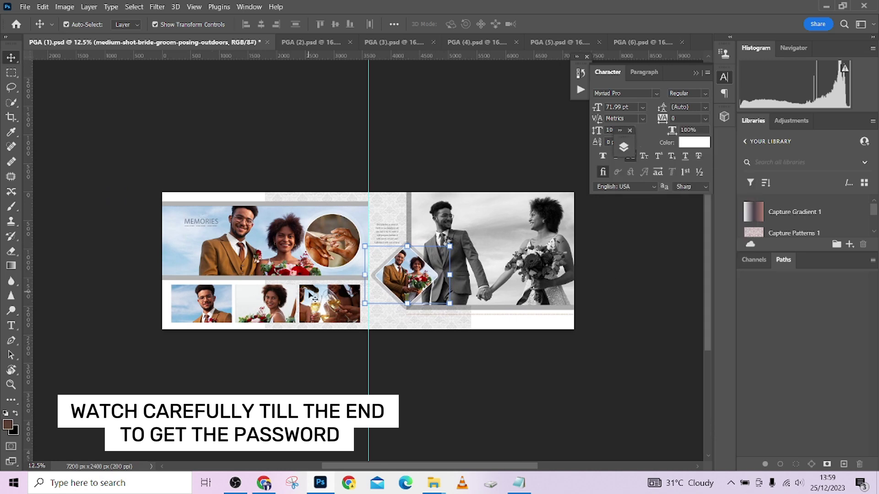
pyautogui.click(281, 222)
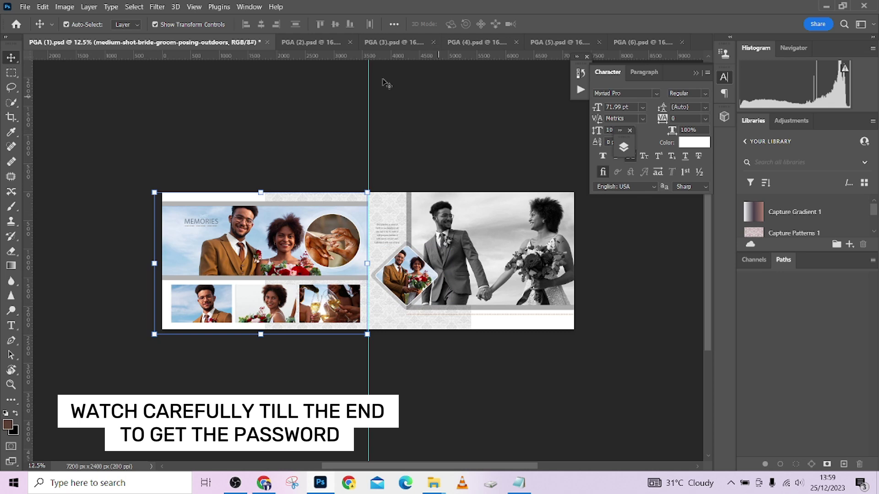
pyautogui.click(311, 45)
pyautogui.click(406, 43)
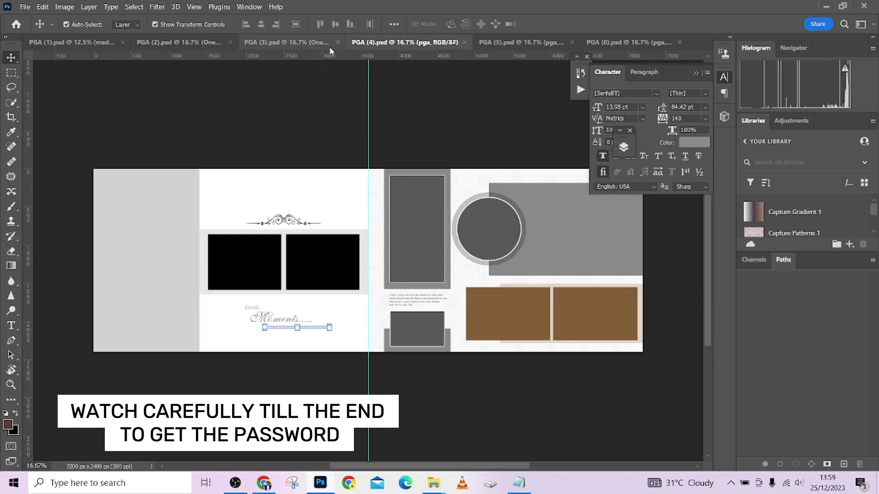
pyautogui.click(310, 43)
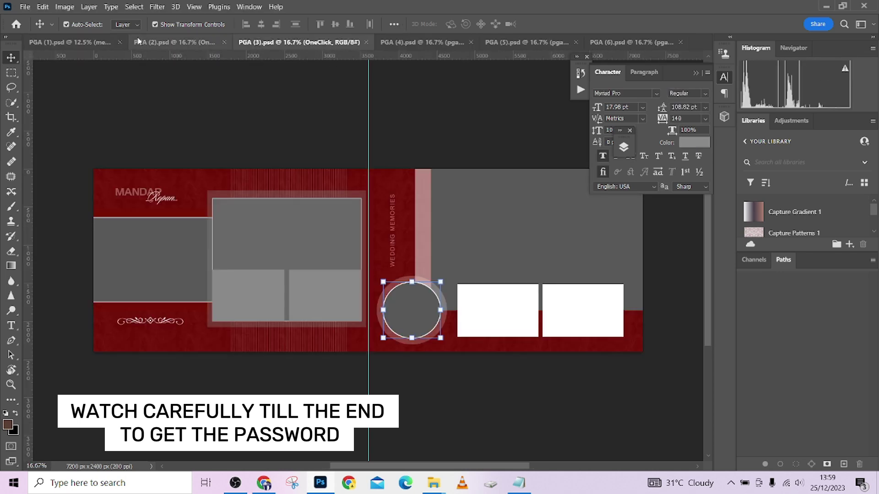
pyautogui.click(92, 41)
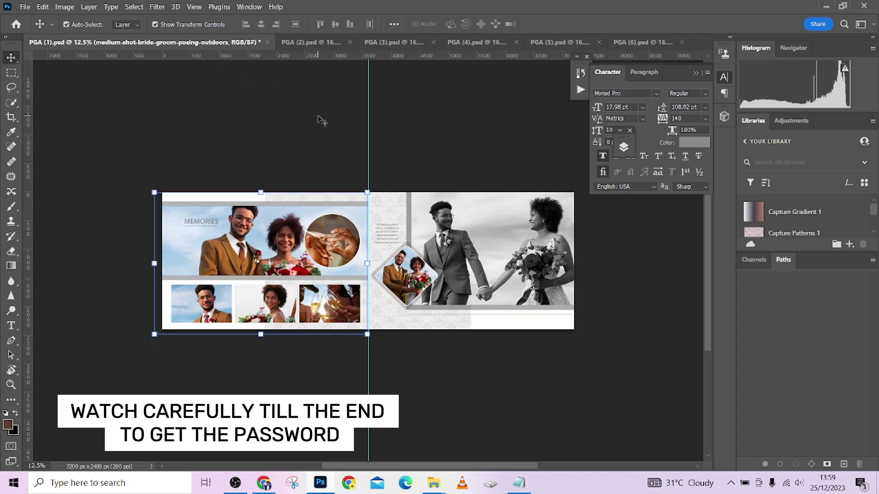